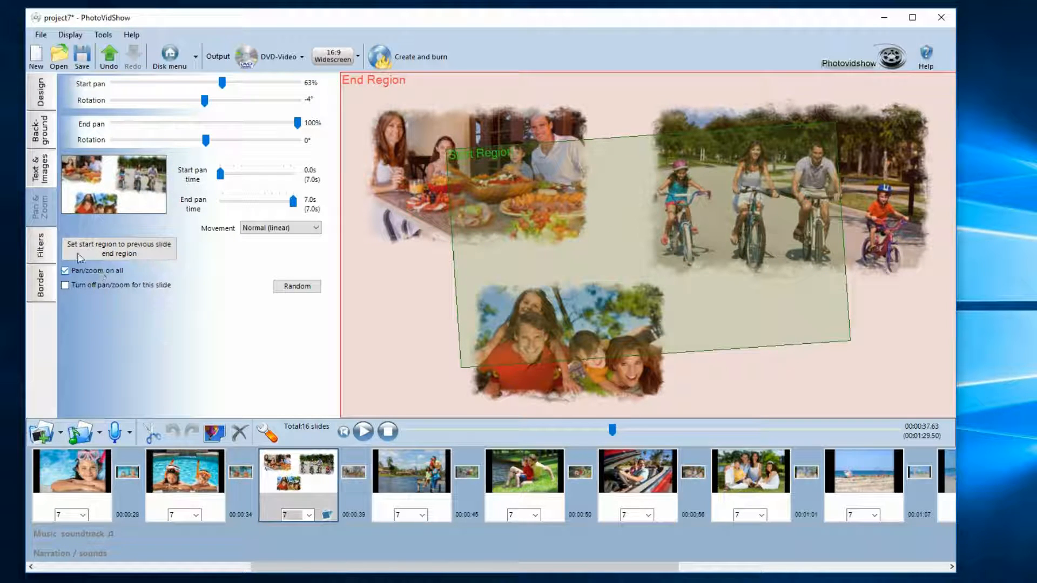
Play the slideshow to preview the three-photo collage slide with its pan and zoom movement
click(40, 170)
click(364, 432)
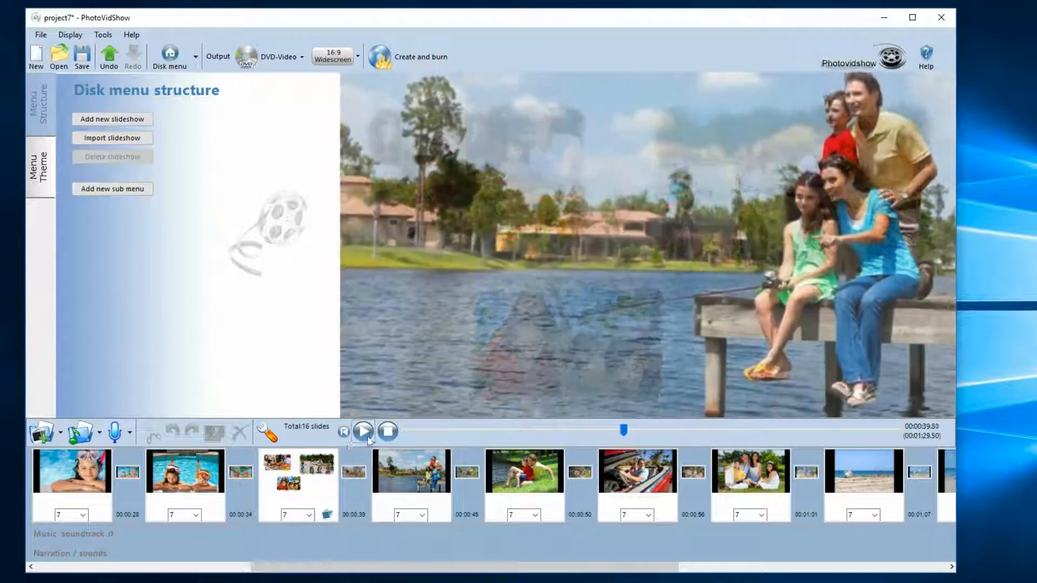
click(307, 481)
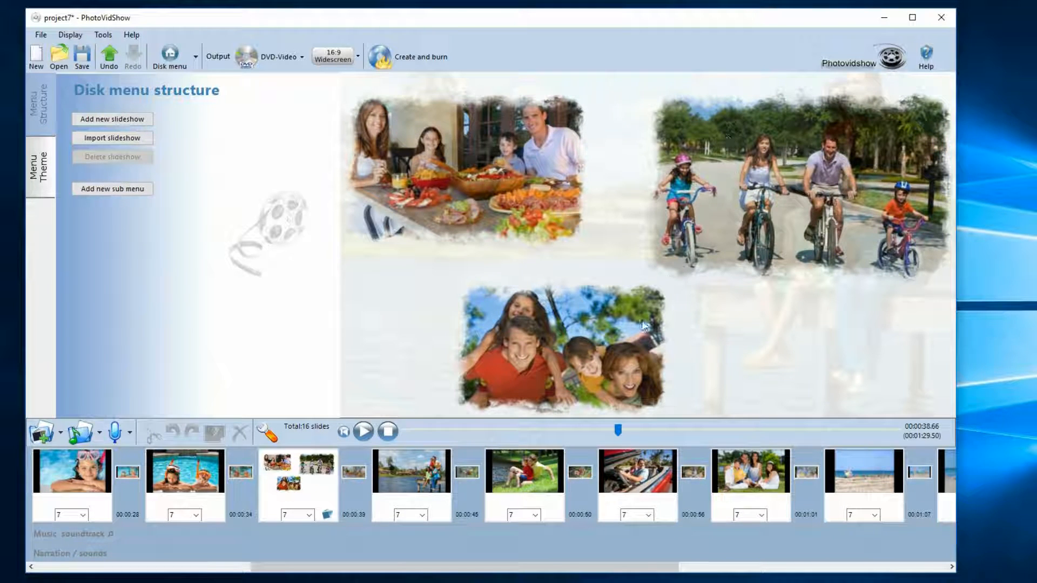
Select the three-photo collage slide, open its filters and add the Sepia filter
click(300, 463)
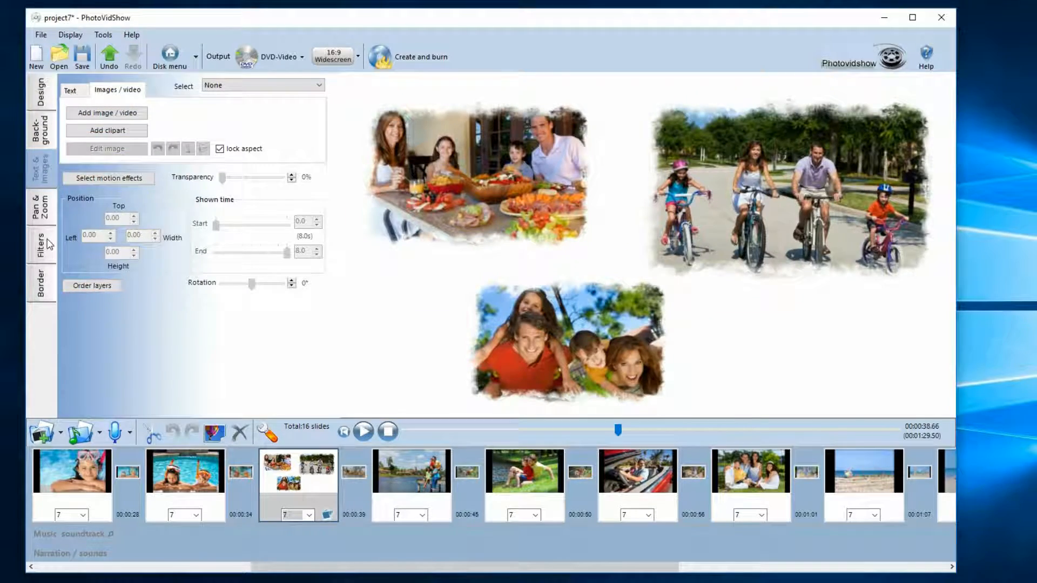
click(48, 243)
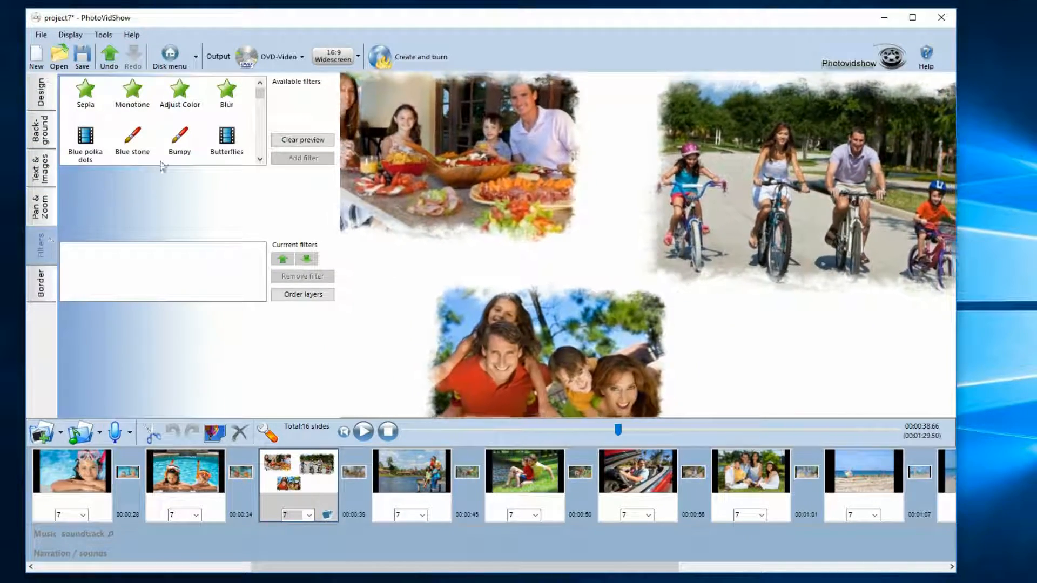
mouse_move(260, 95)
mouse_down()
mouse_move(256, 132)
mouse_move(256, 107)
mouse_up()
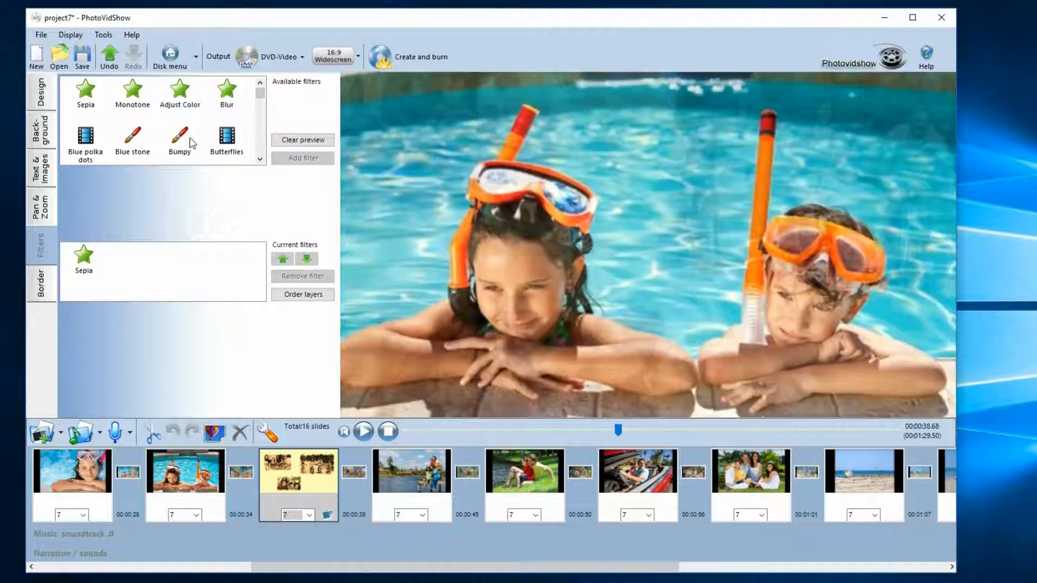
Browse the available filters and preview the Adjust Color filter with its brightness and contrast options
drag(263, 92, 262, 103)
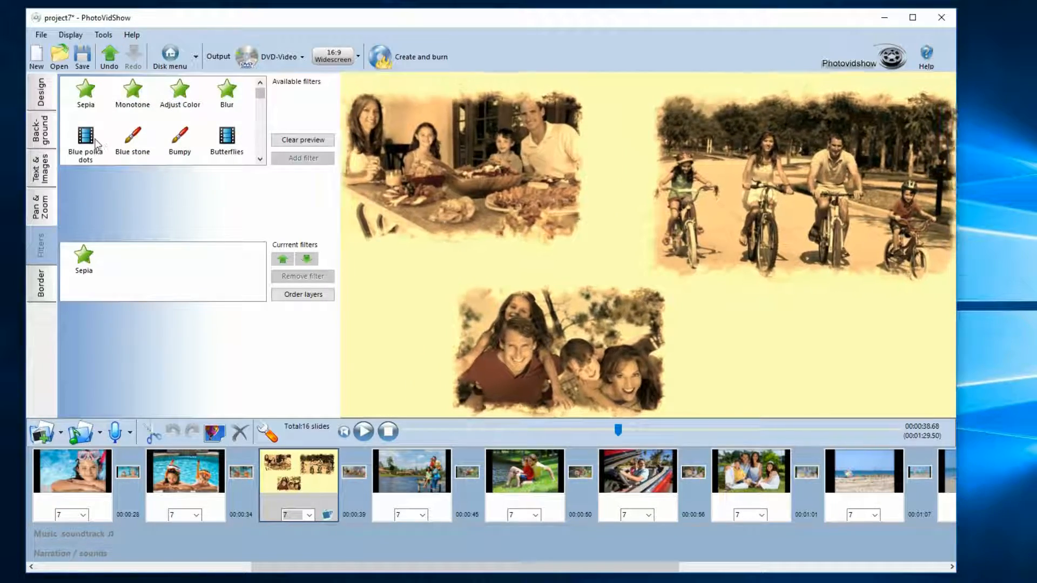
drag(260, 93, 262, 89)
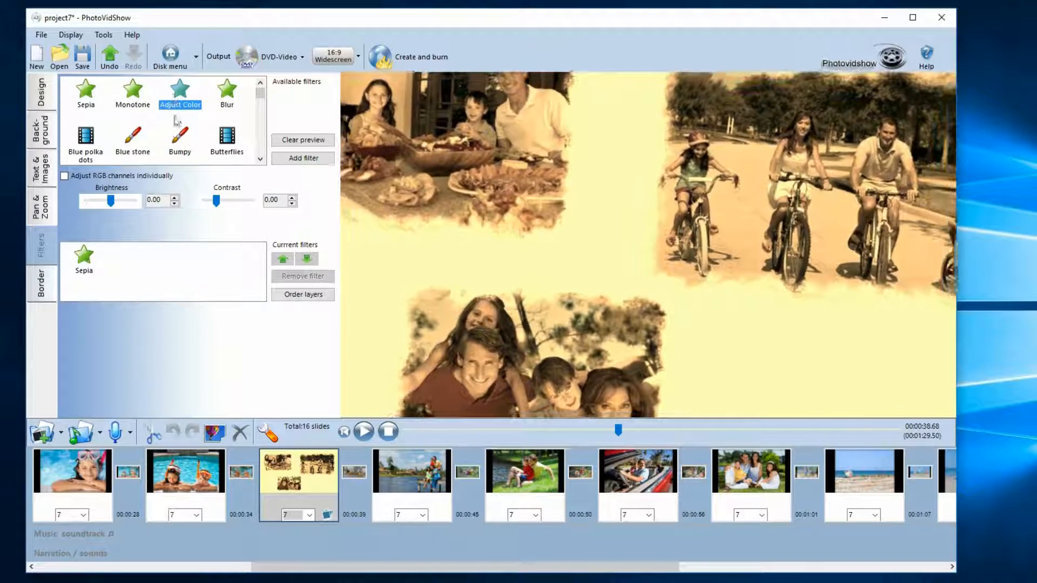
click(80, 177)
drag(110, 215, 113, 218)
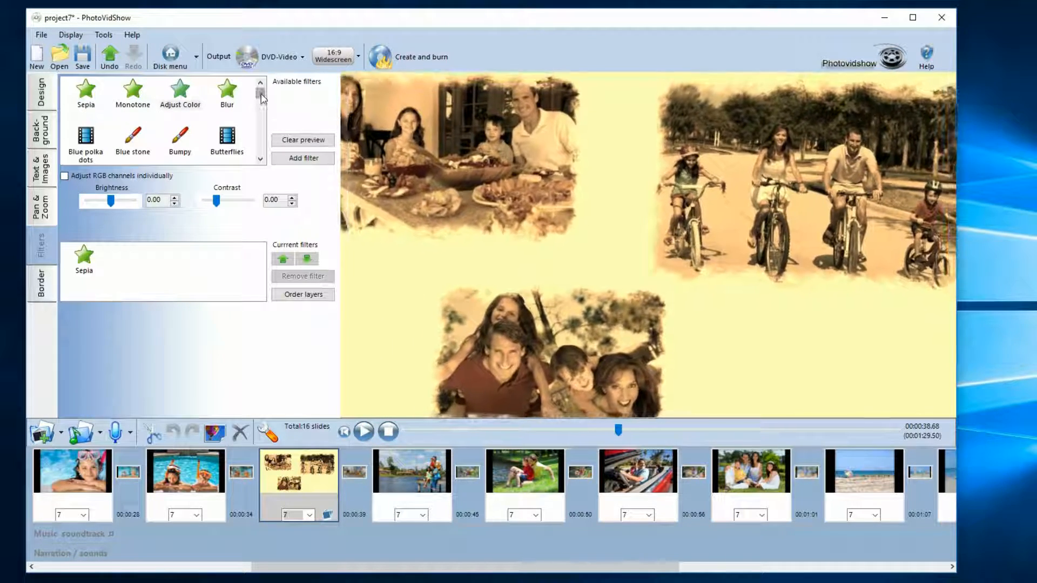
drag(261, 96, 259, 101)
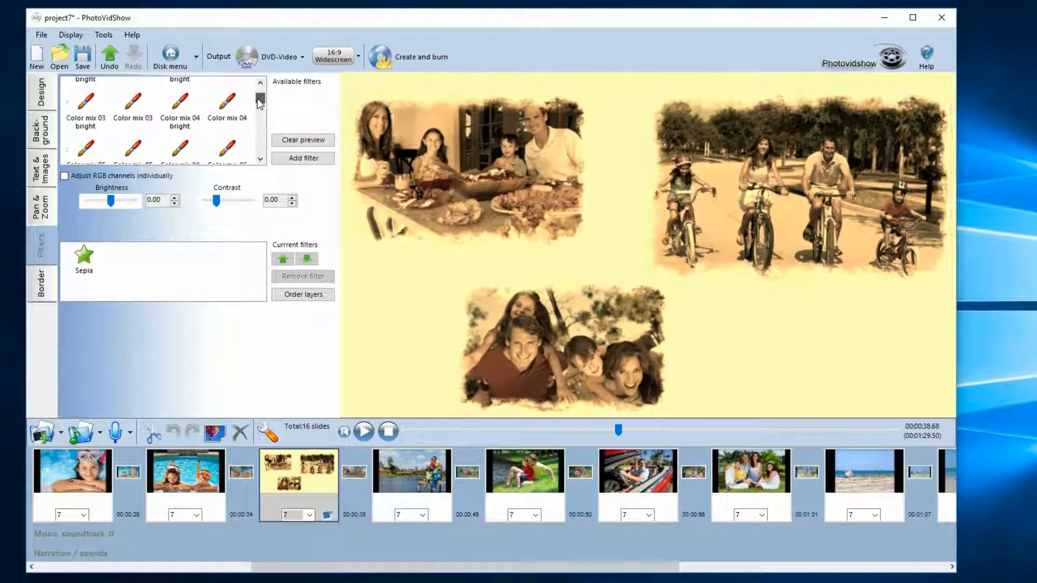
Remove the Sepia filter from the collage slide and add the Color mix 24 filter instead
click(85, 259)
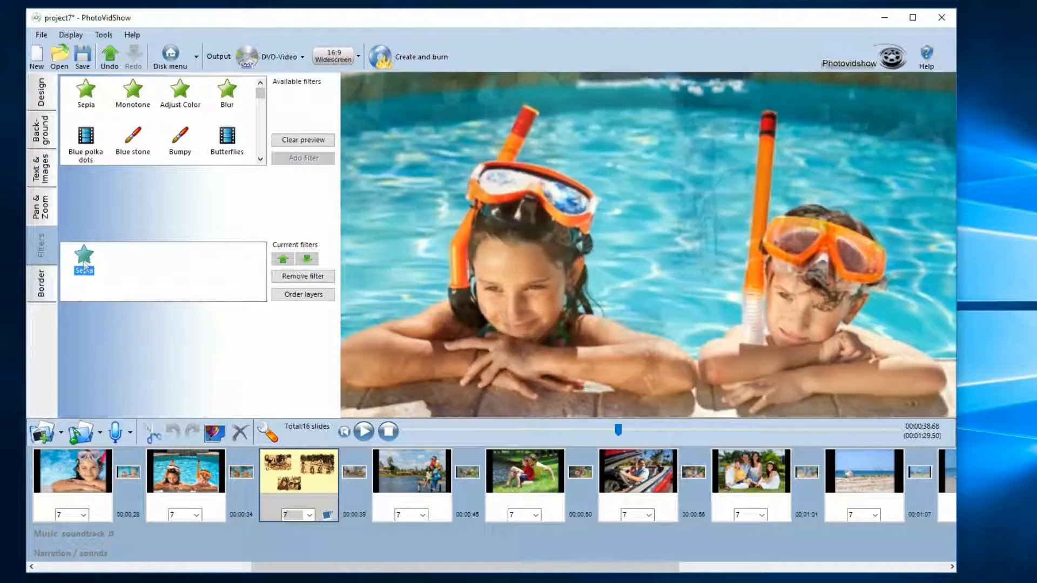
click(307, 277)
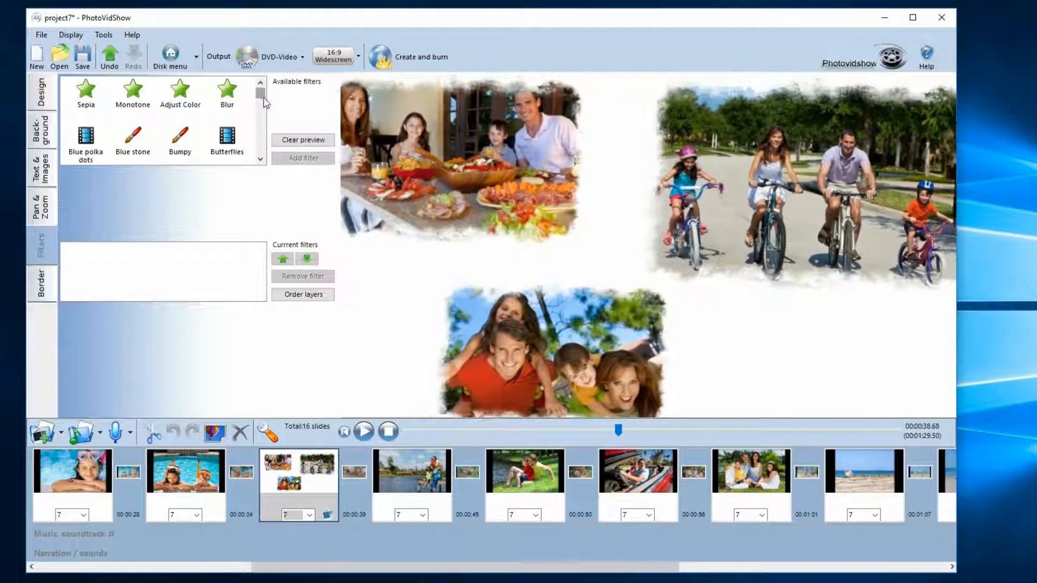
drag(261, 100, 269, 120)
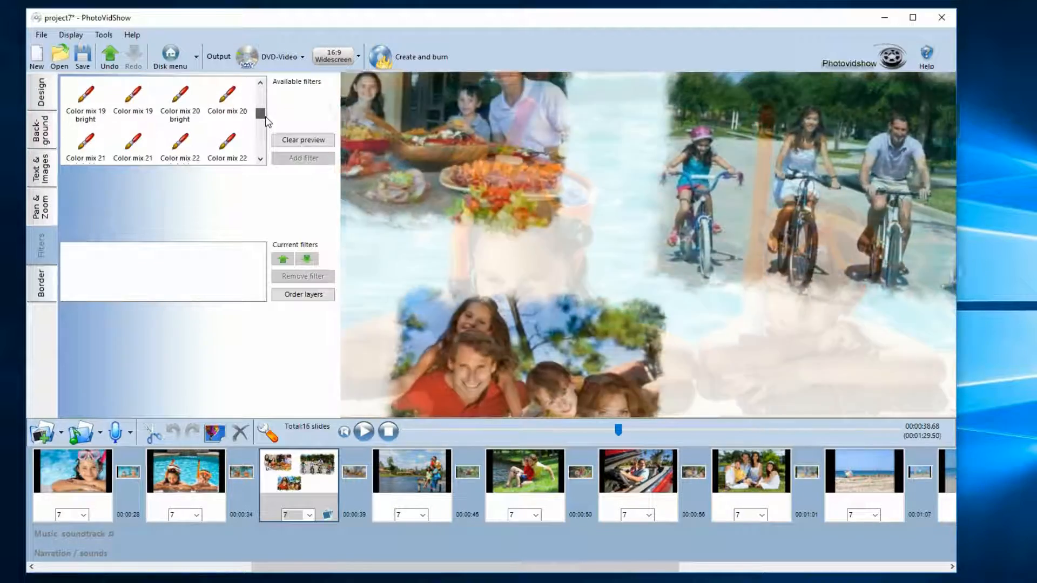
scroll(229, 120, down, 2)
click(227, 116)
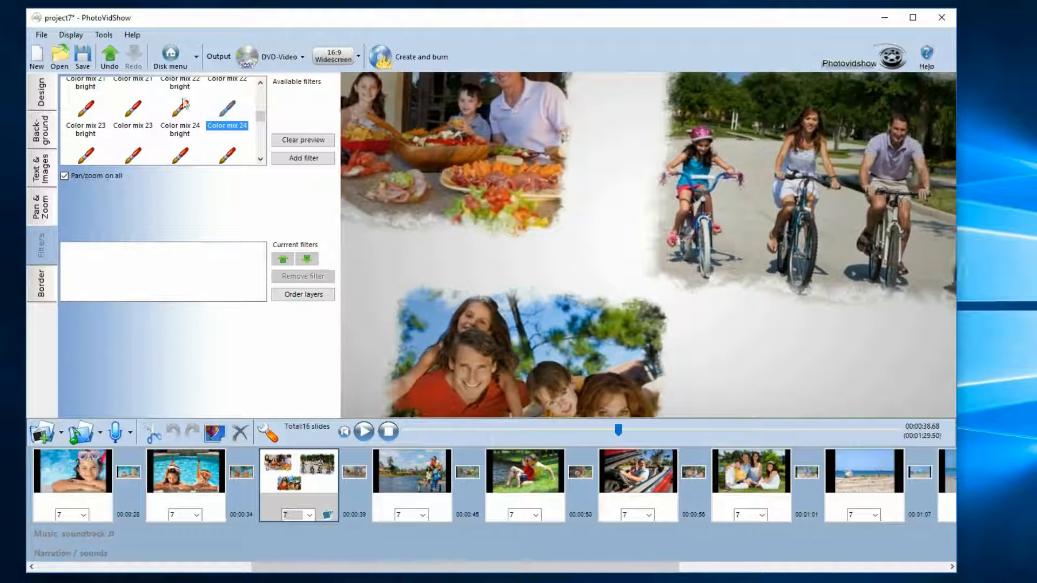
click(249, 148)
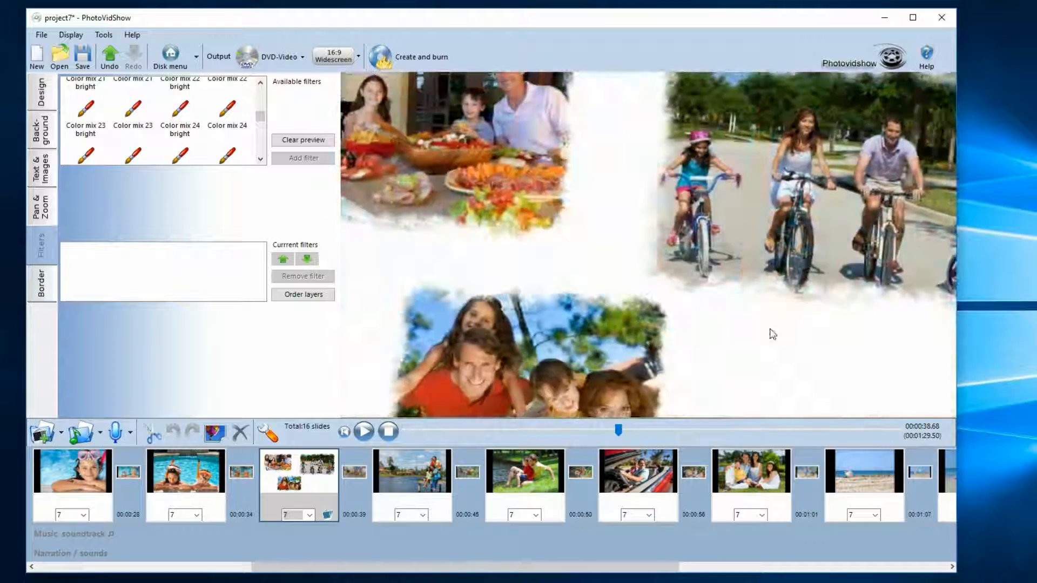
click(227, 109)
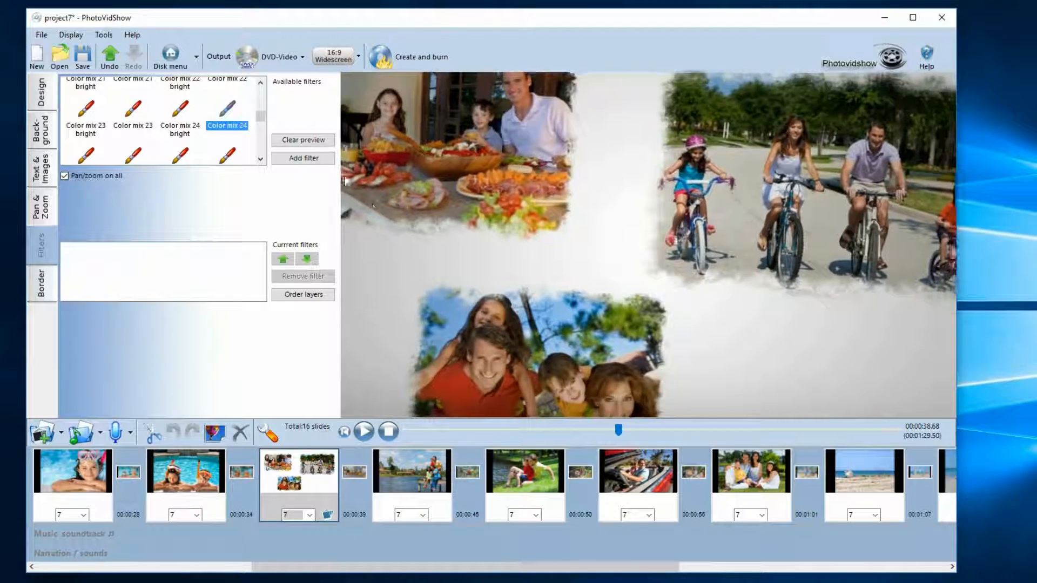
click(317, 161)
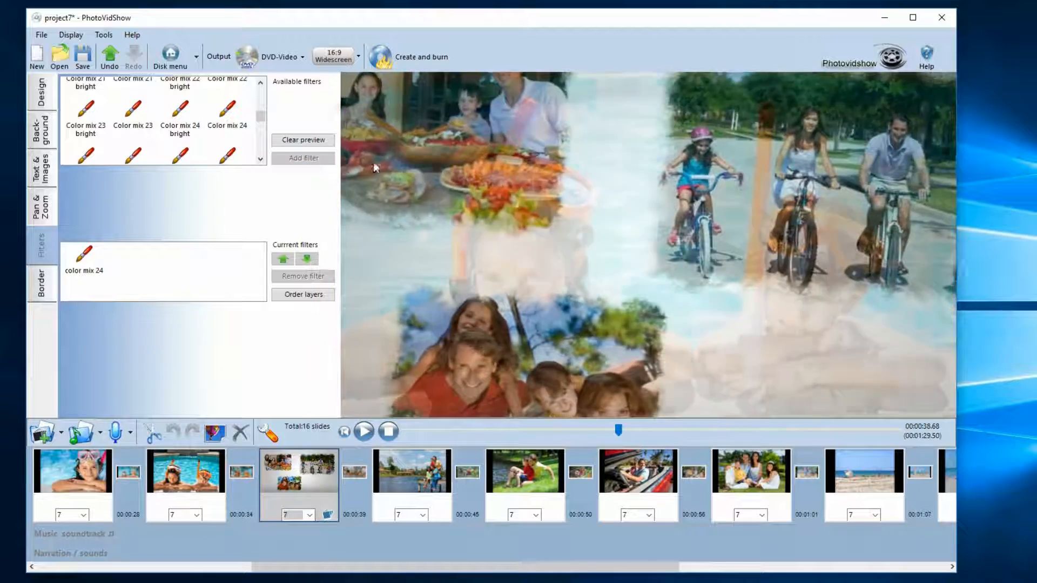
Add a Blur filter to the collage slide, using Lens blur at Soft strength
drag(260, 116, 264, 128)
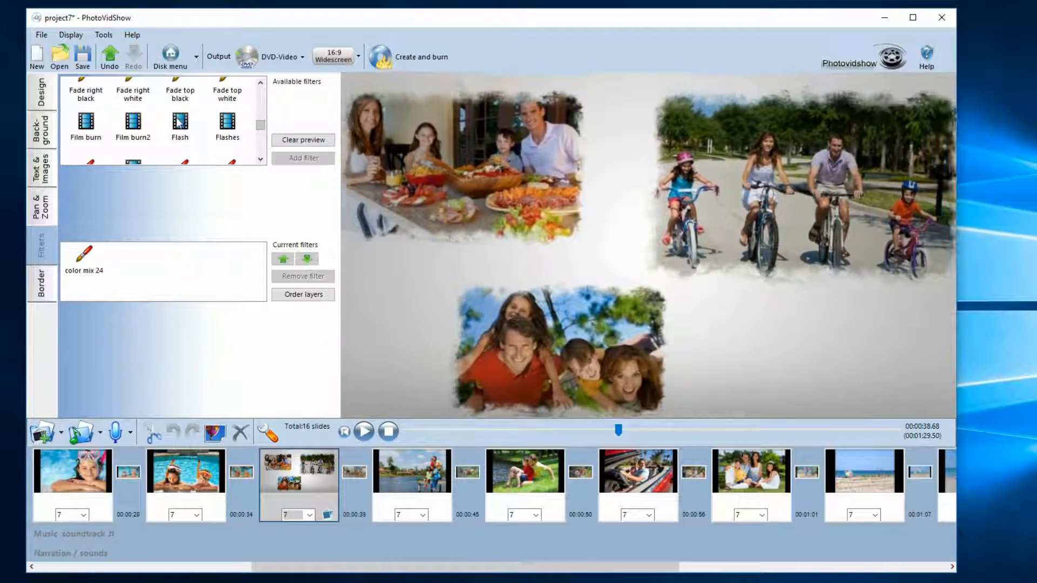
drag(261, 125, 261, 84)
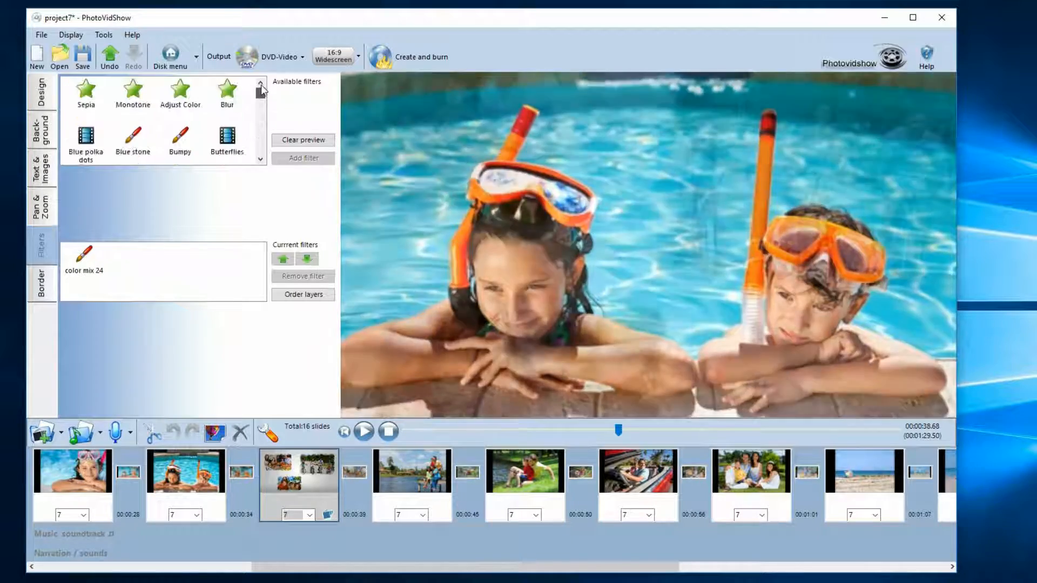
click(228, 91)
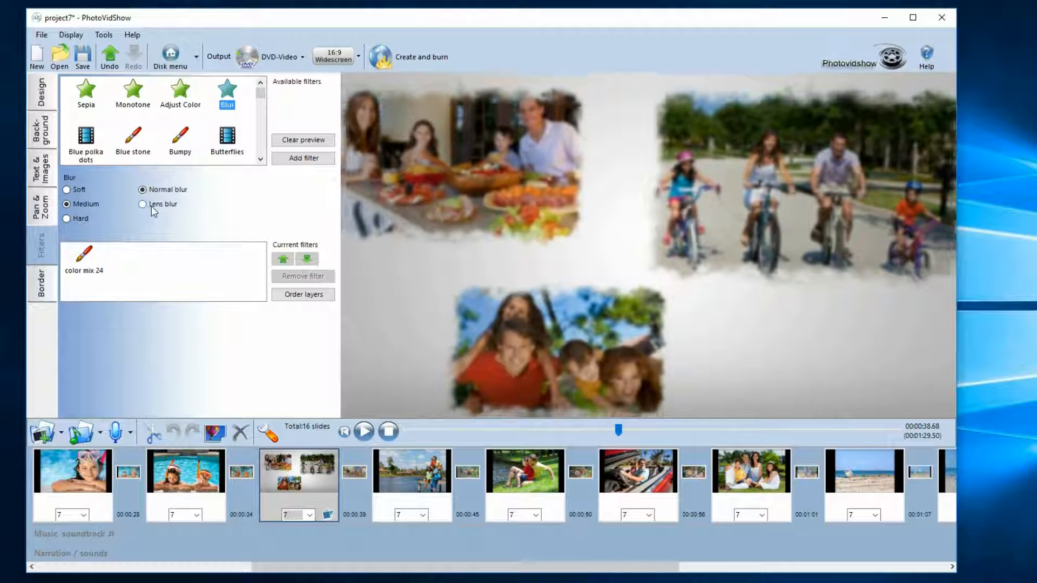
click(153, 206)
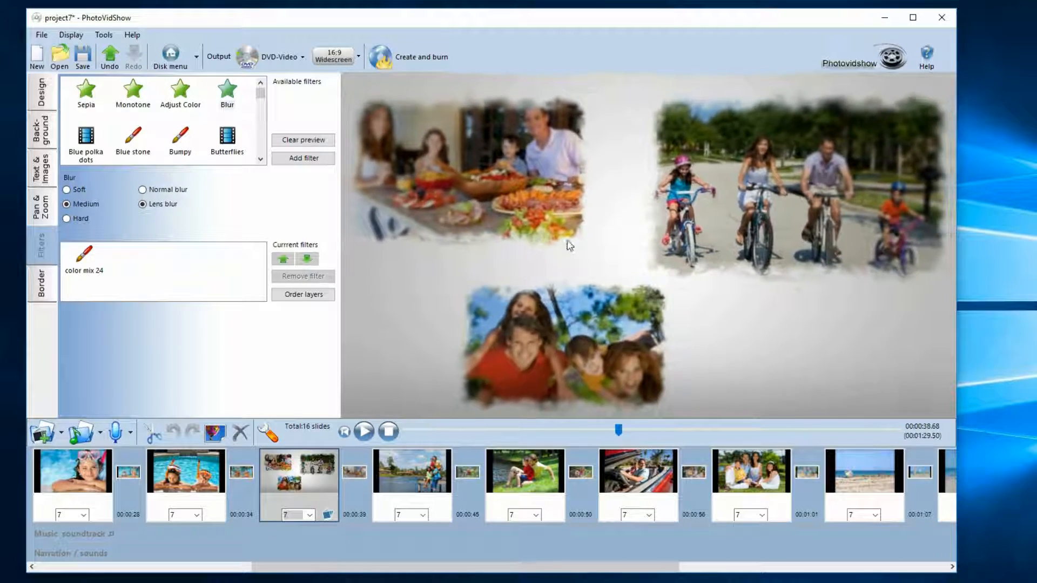
click(73, 190)
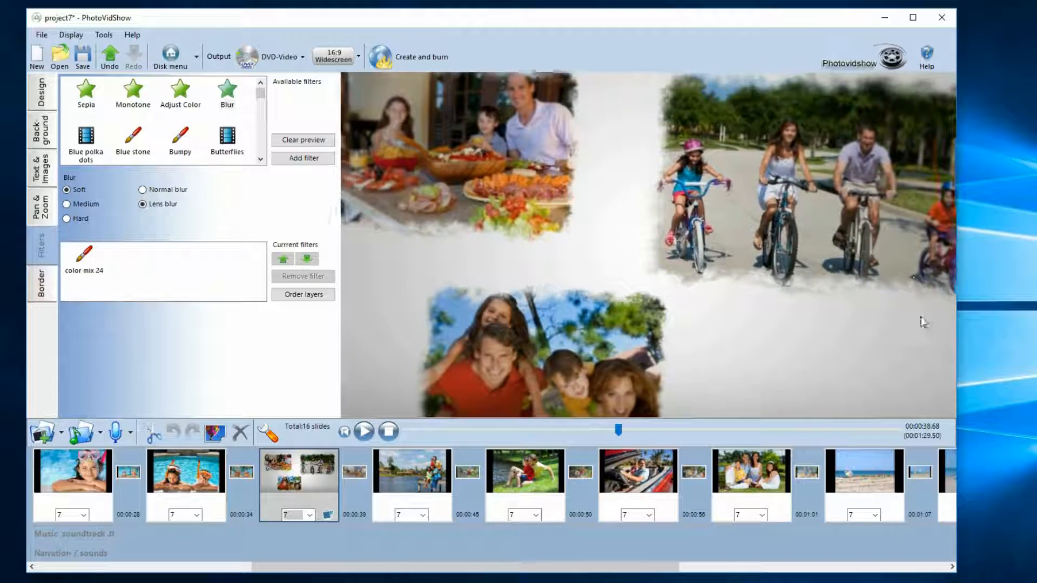
click(317, 158)
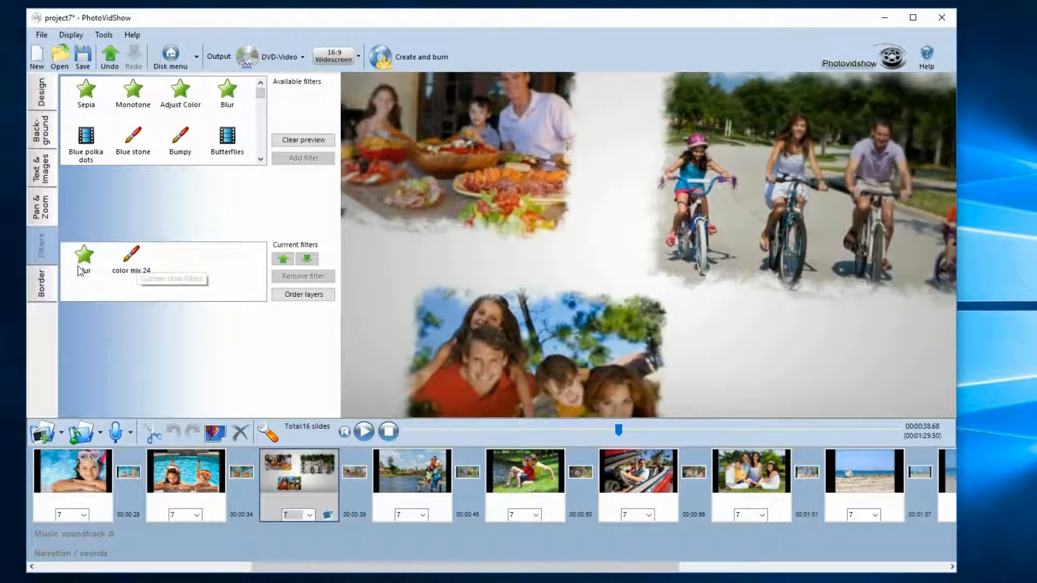
Review the settings of the Blur and color mix 24 filters applied to the slide
click(132, 263)
click(81, 263)
click(136, 267)
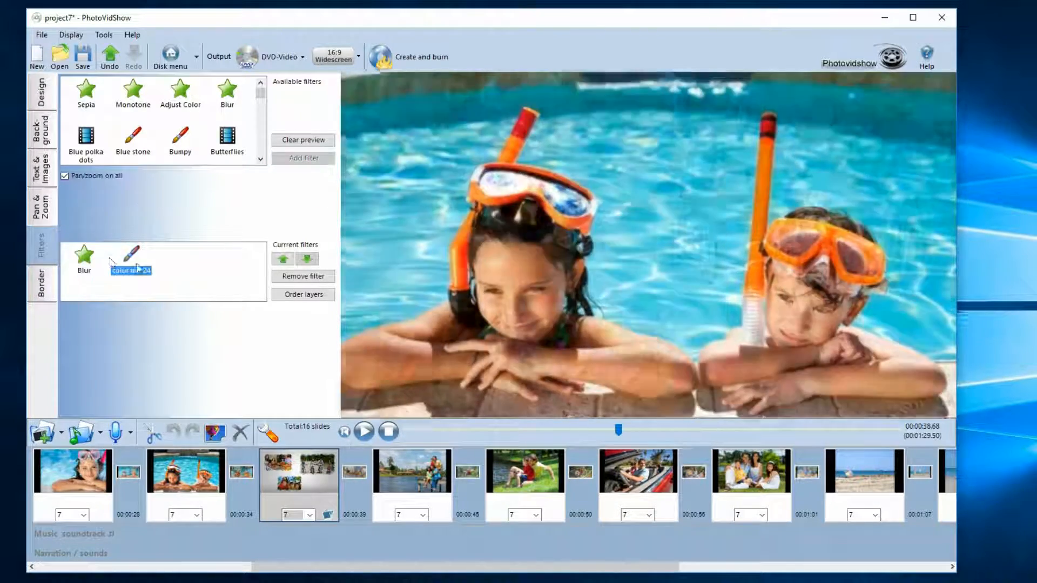
click(76, 258)
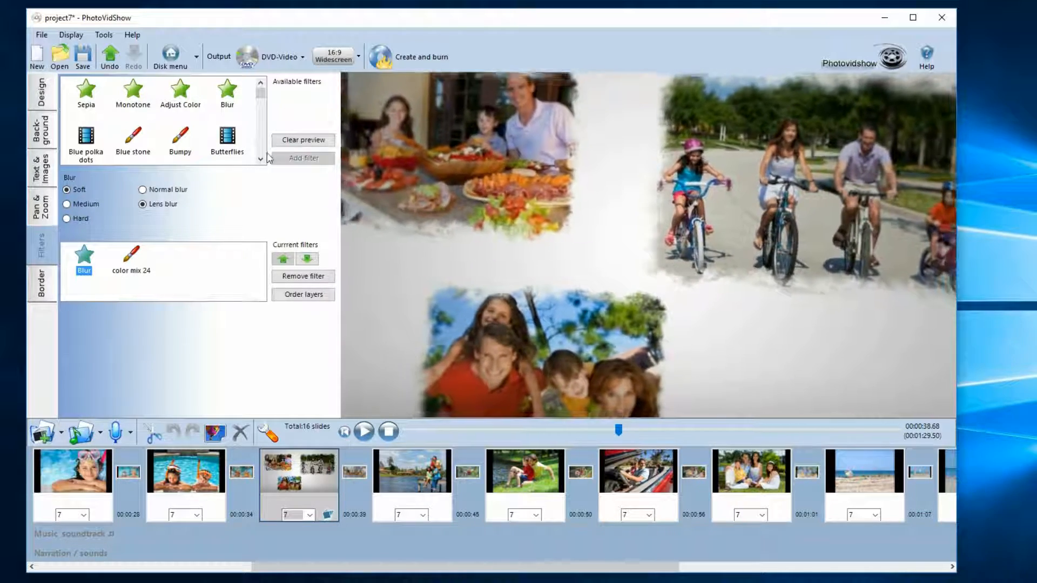
Add the Sepia filter and the Flash filter to the collage slide
click(90, 94)
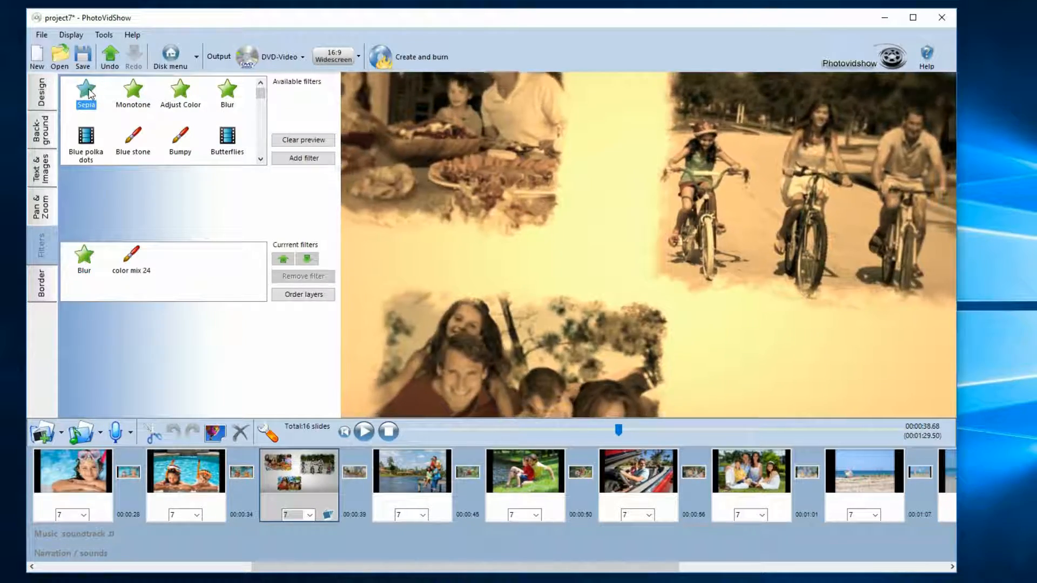
click(302, 157)
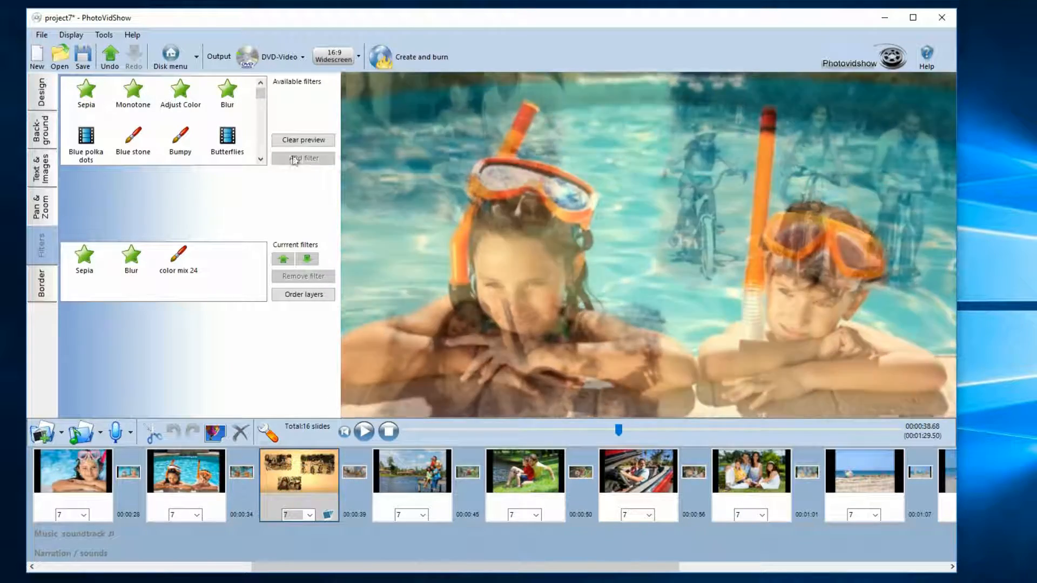
drag(263, 94, 266, 116)
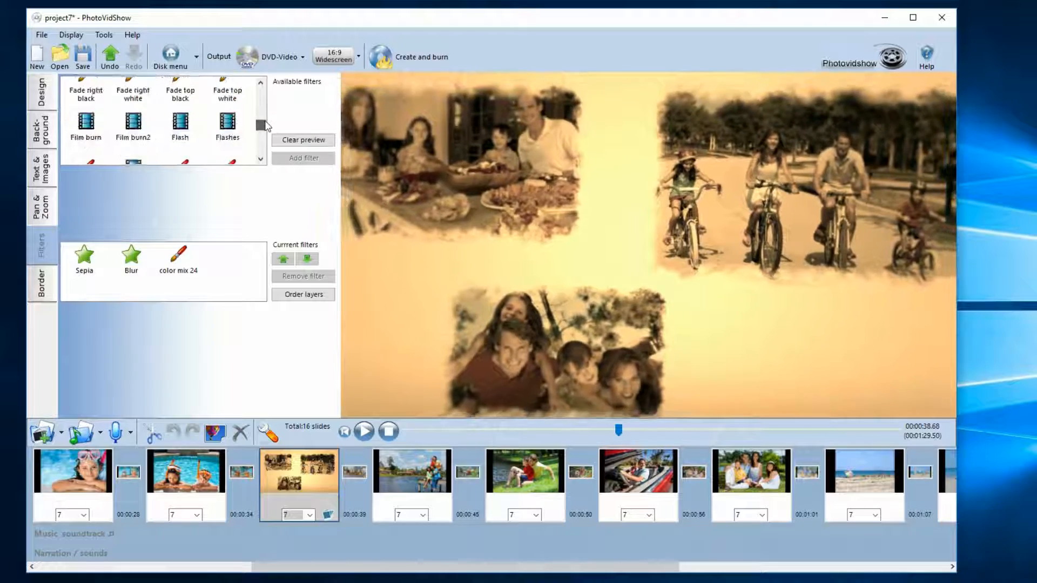
click(179, 108)
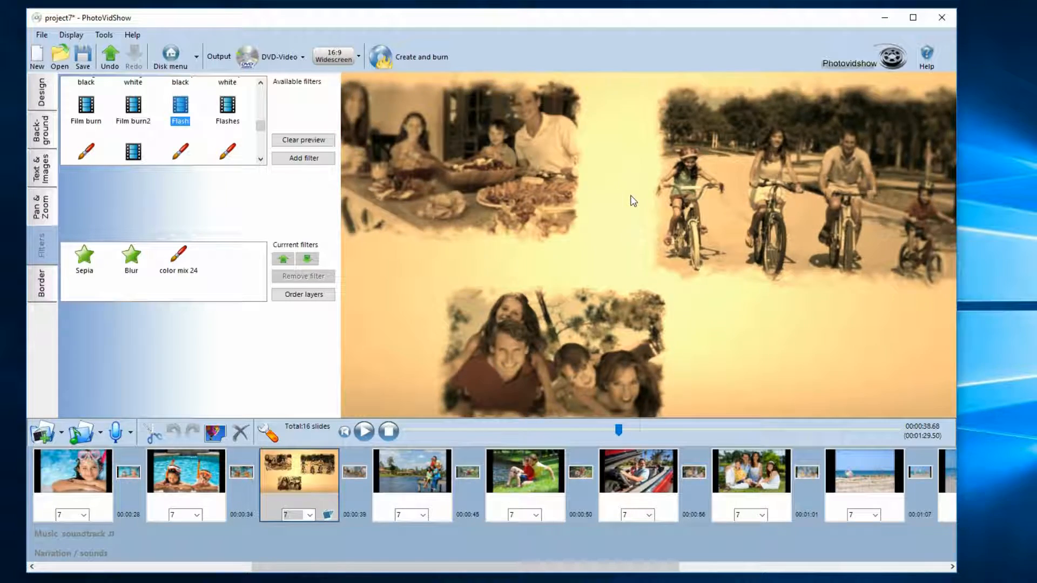
click(311, 166)
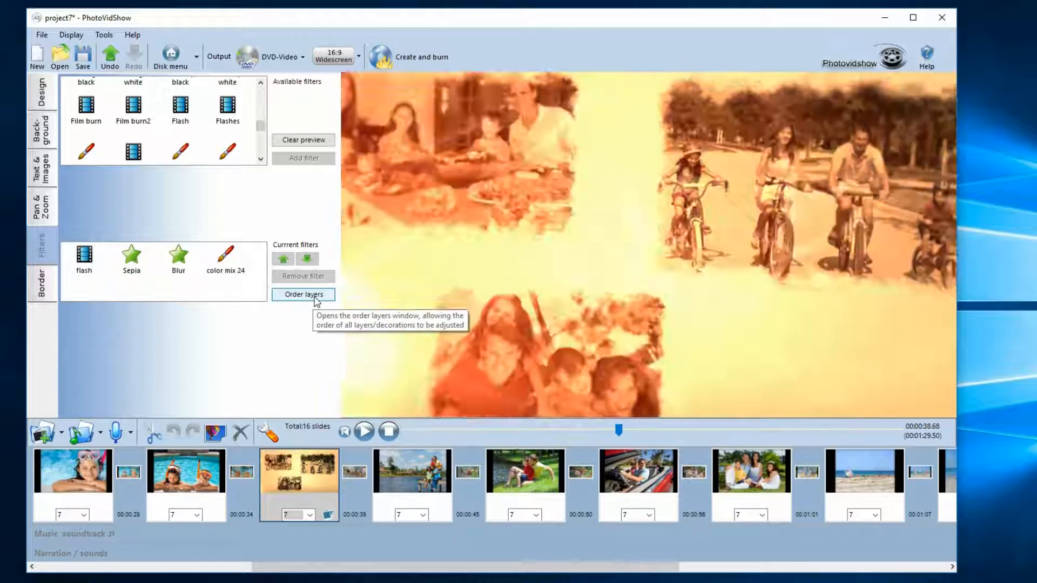
Open the slide's layer order and move the Flash filter down one level, below Sepia
click(315, 296)
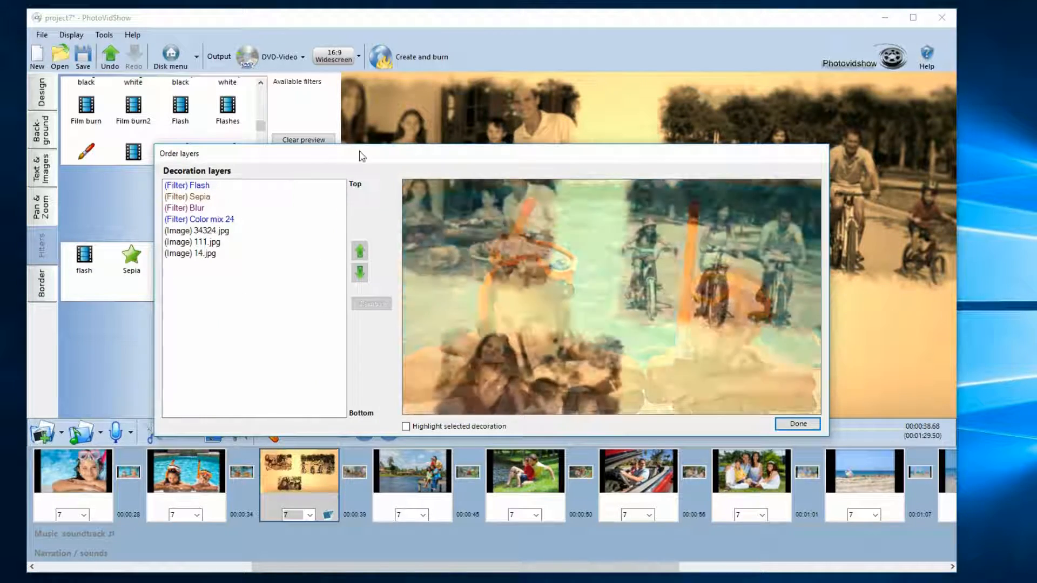
drag(361, 156, 347, 158)
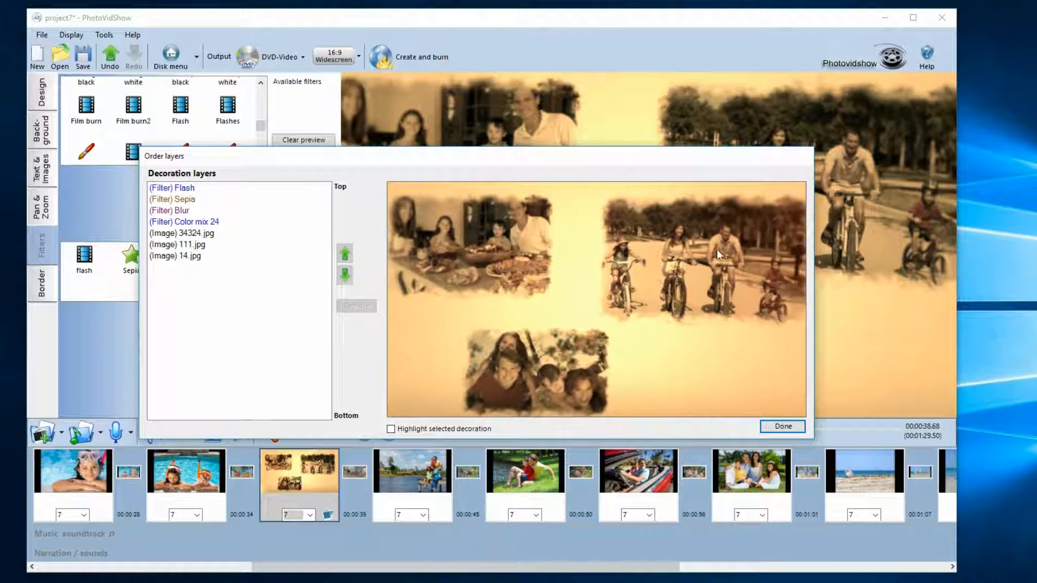
click(204, 222)
click(185, 211)
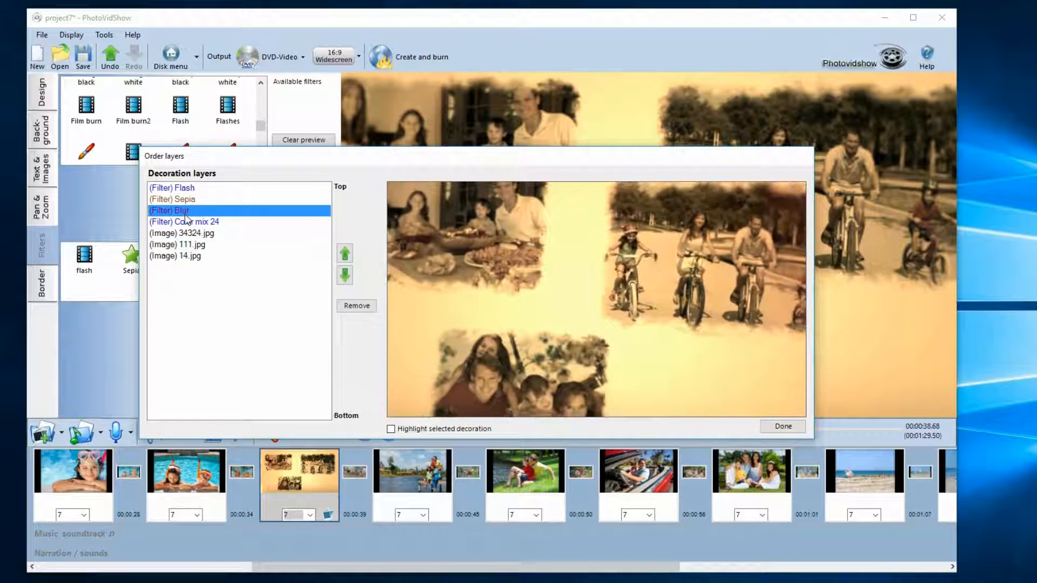
click(190, 200)
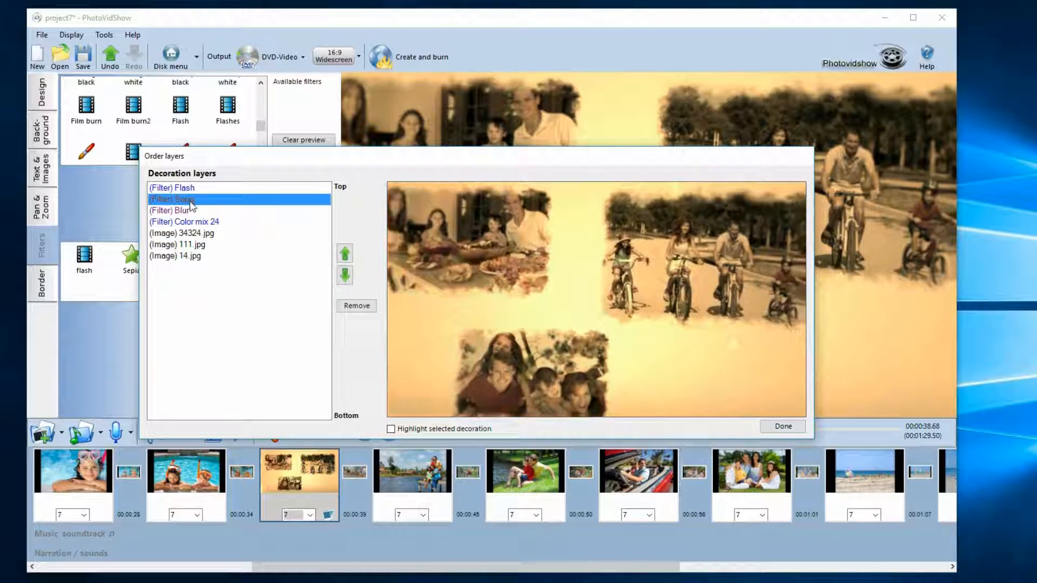
click(193, 189)
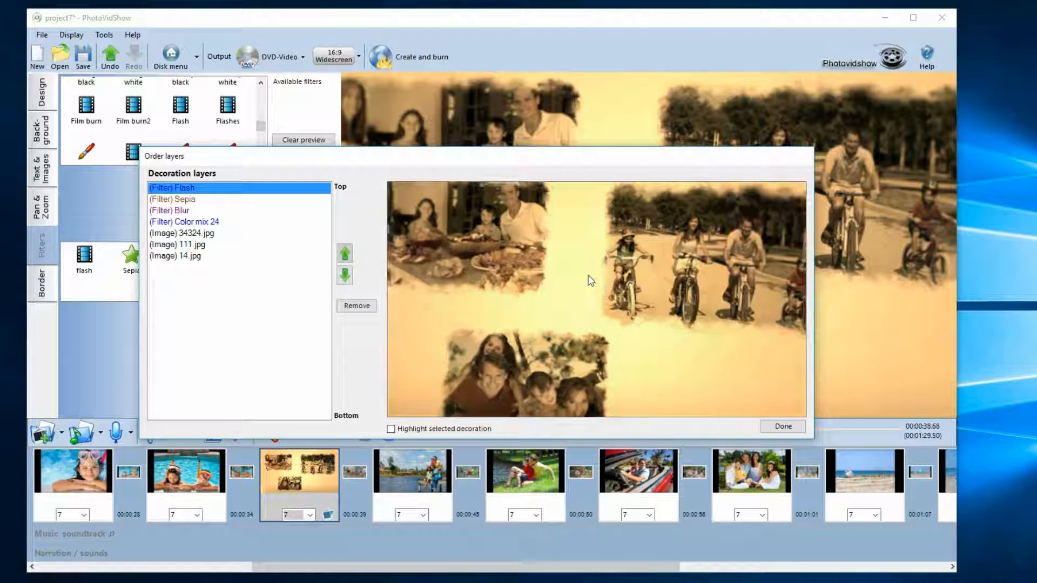
click(345, 275)
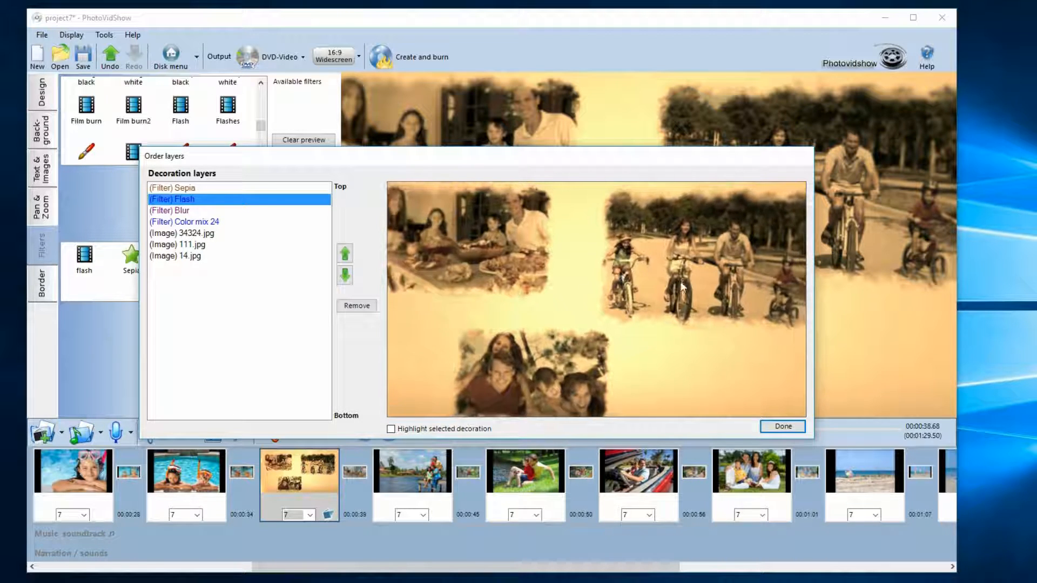
Move the 34324.jpg image layer to the top of the order, above the Sepia filter
click(193, 232)
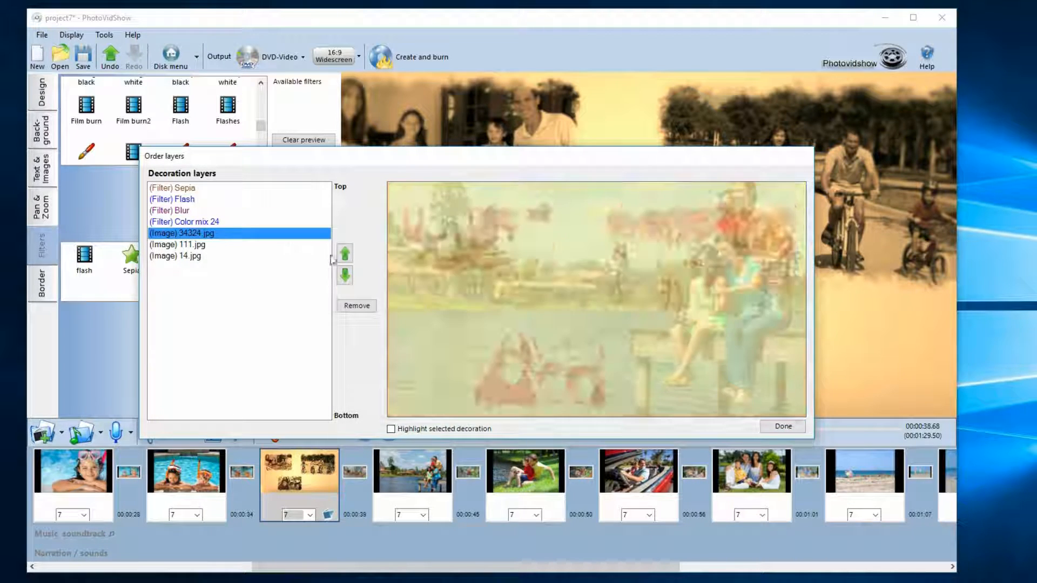
click(344, 253)
click(345, 253)
click(345, 253)
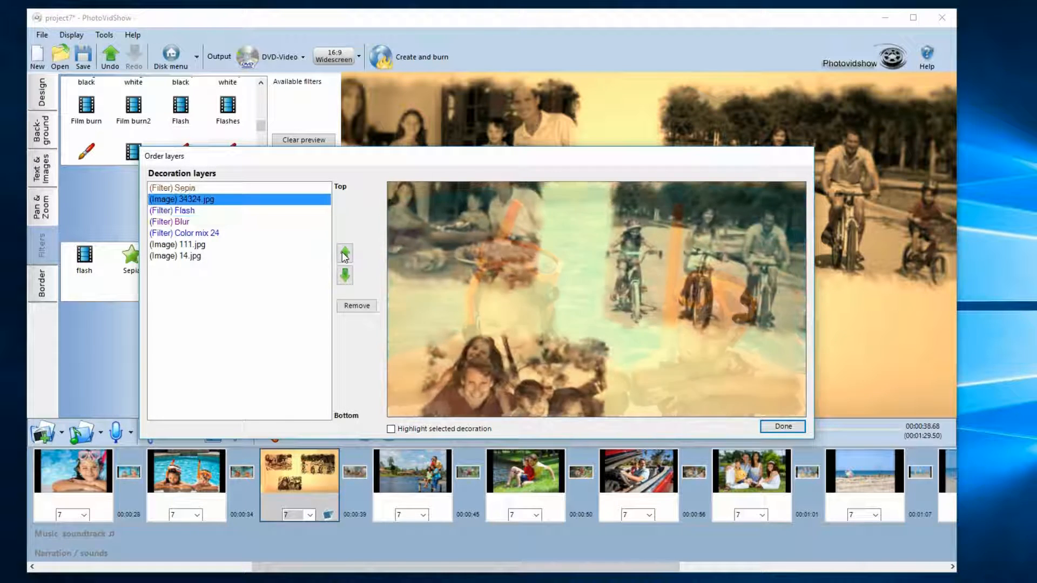
click(344, 253)
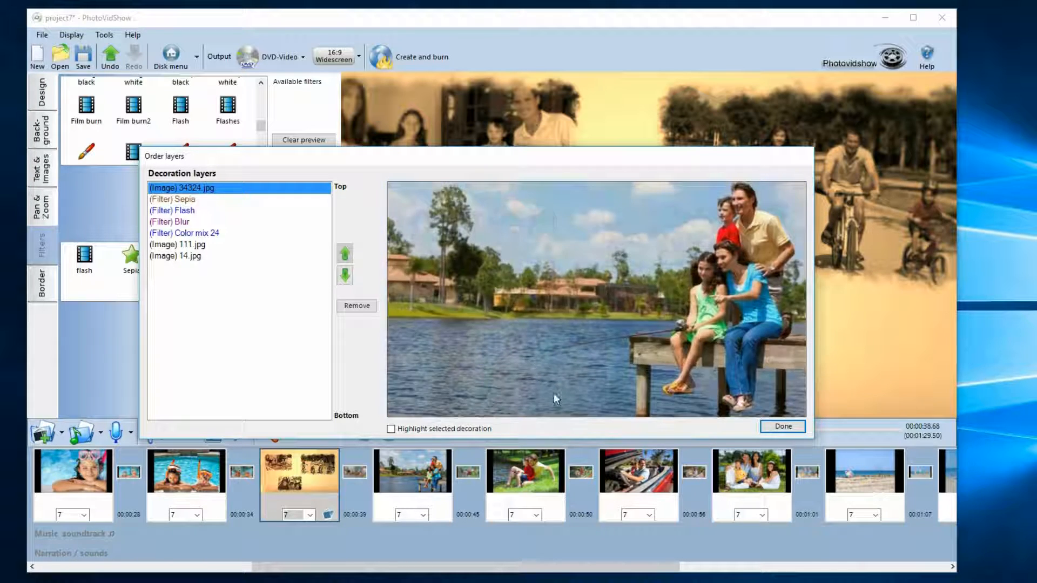
Move the Blur filter up two levels, above Sepia, and finish ordering the layers
click(170, 222)
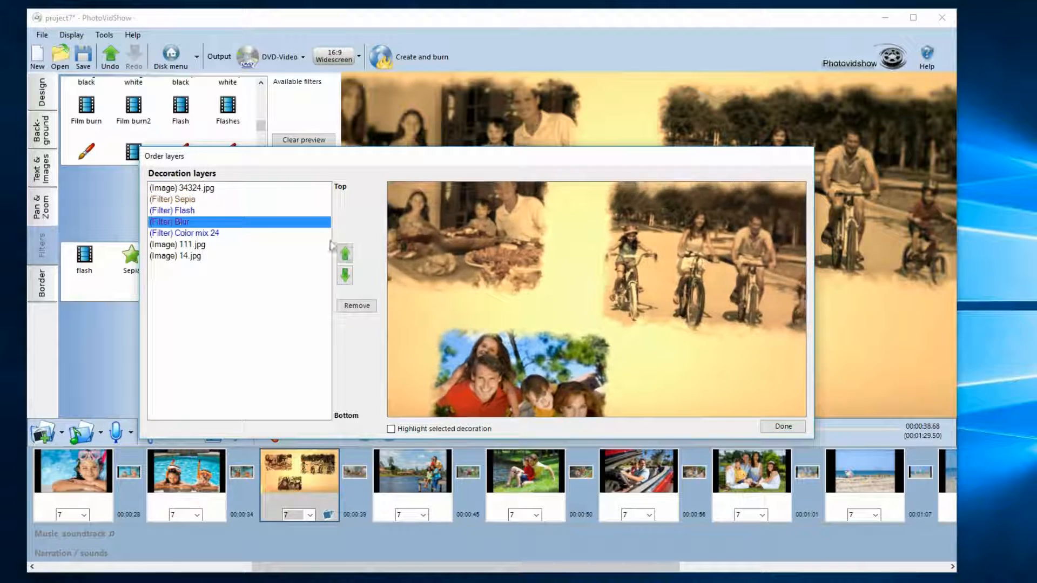
click(350, 253)
click(350, 253)
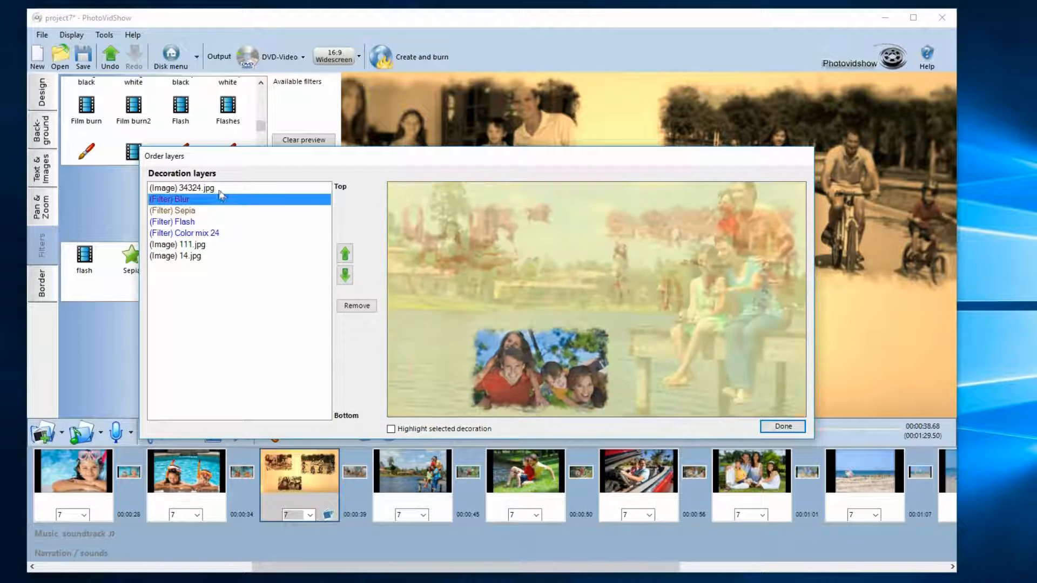
click(778, 428)
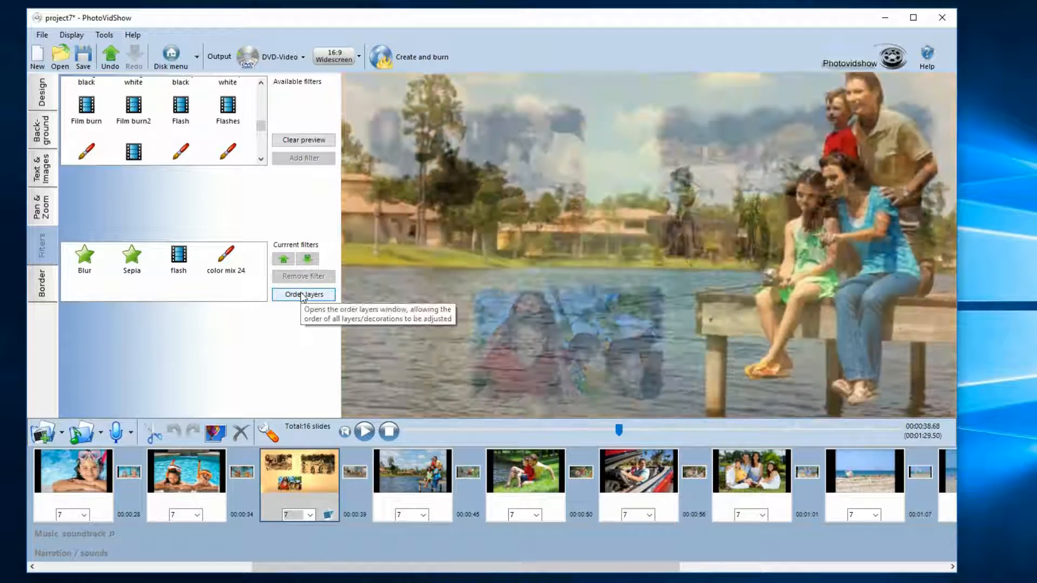
Reopen the layer order and move the 34324.jpg image down four levels, below the Color mix 24 filter
click(303, 295)
click(197, 185)
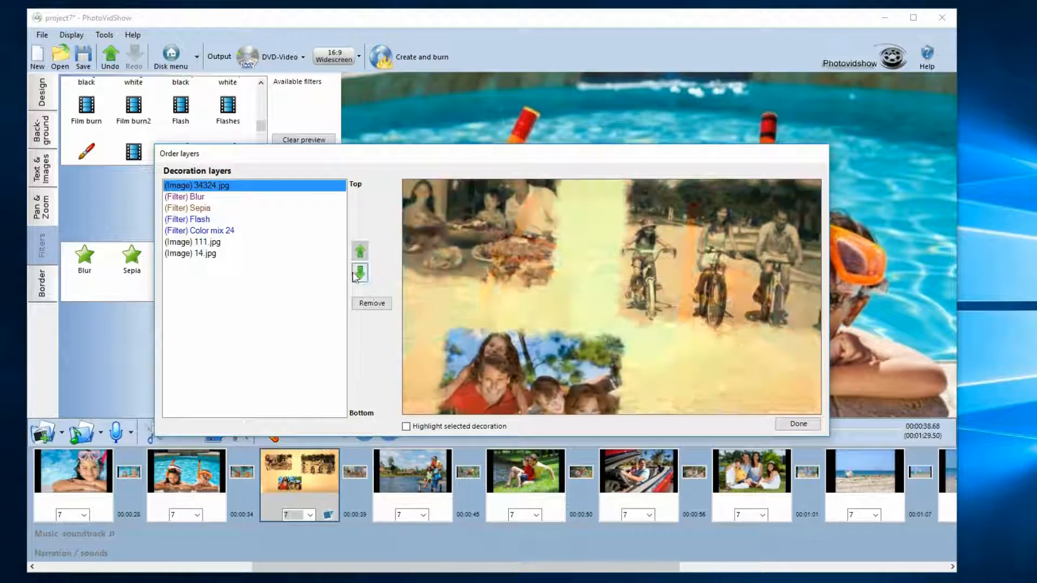
click(360, 272)
click(360, 272)
click(360, 272)
click(359, 273)
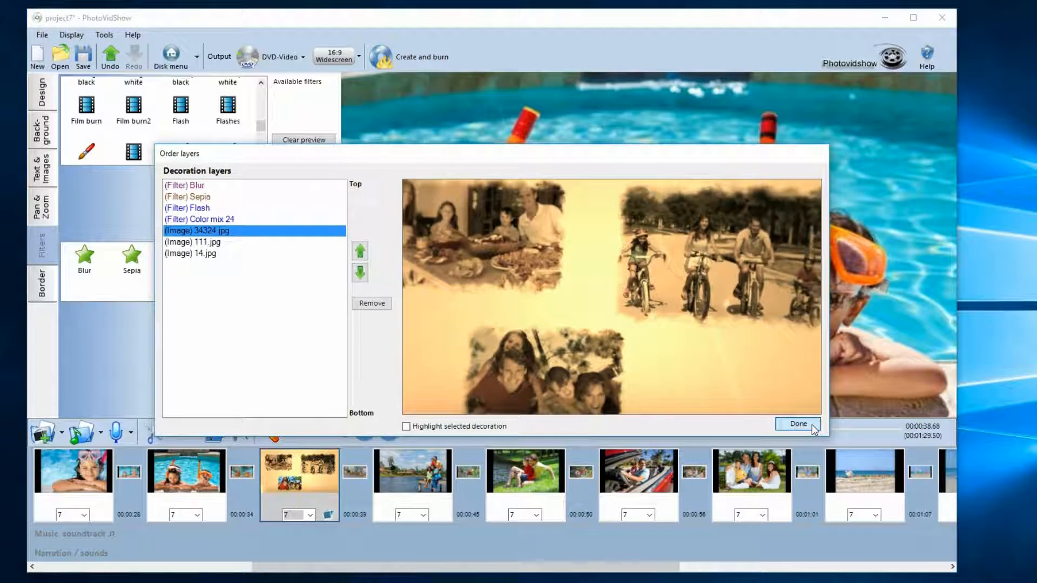
click(810, 424)
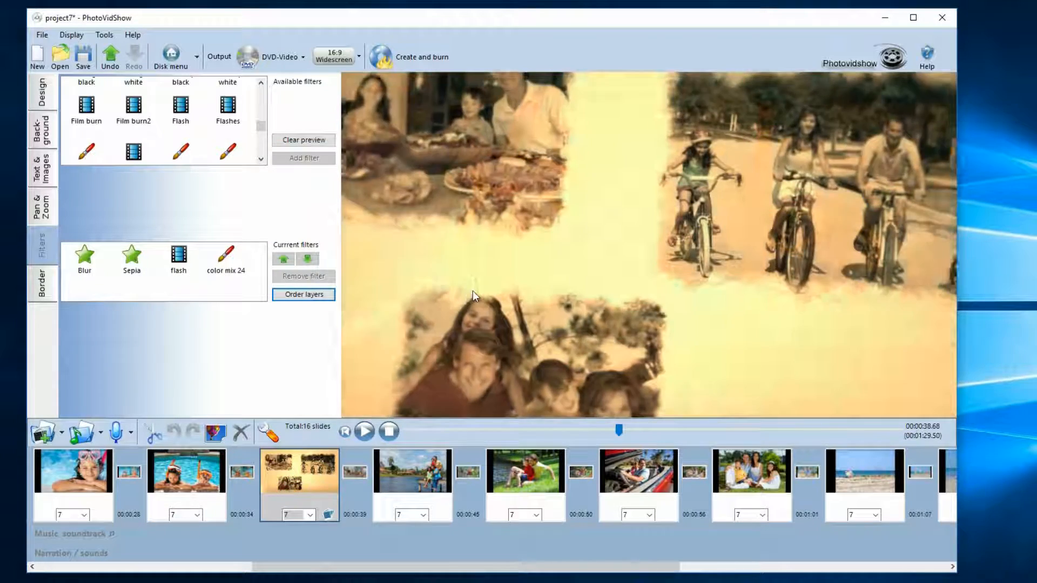
Add the Light leaks2 filter to the collage slide, check it, and remove it again
click(261, 159)
click(264, 163)
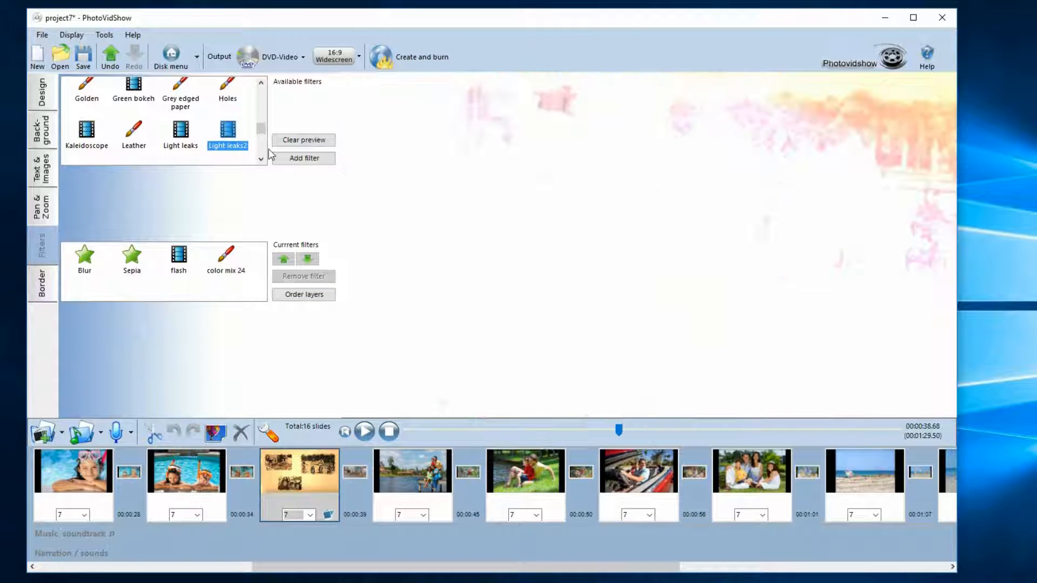
click(308, 162)
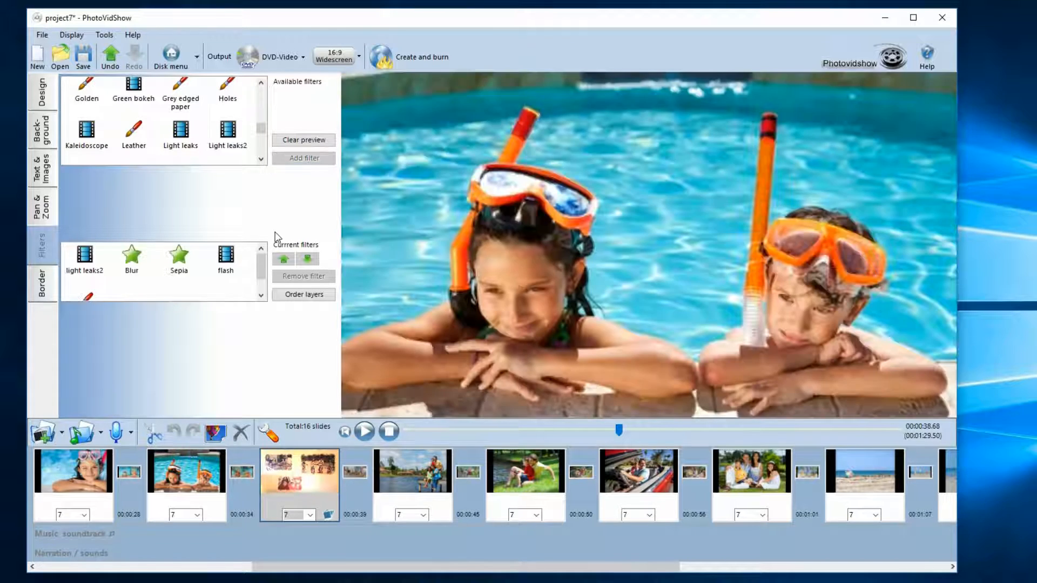
drag(262, 260, 84, 263)
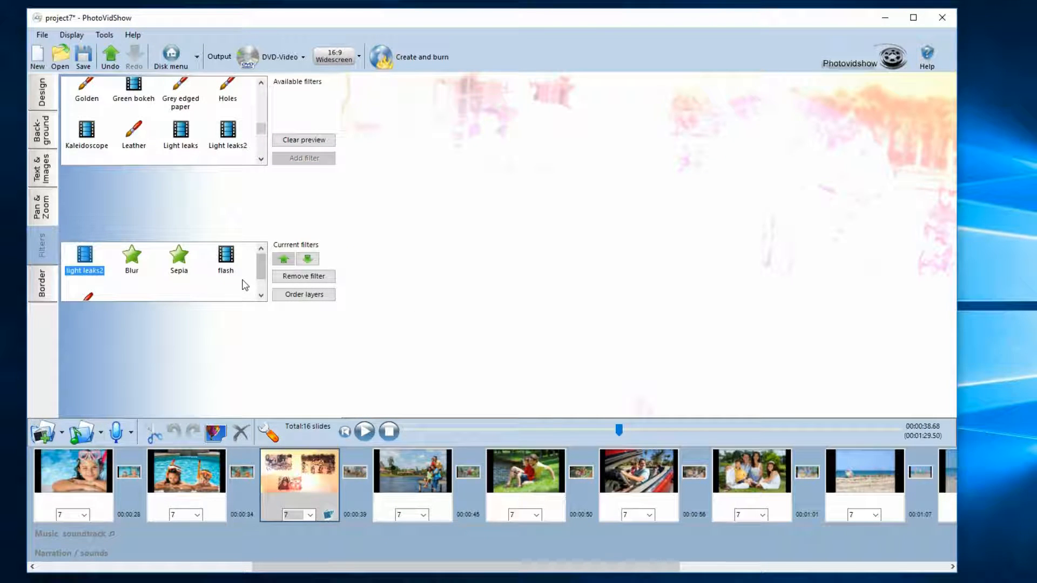
click(296, 278)
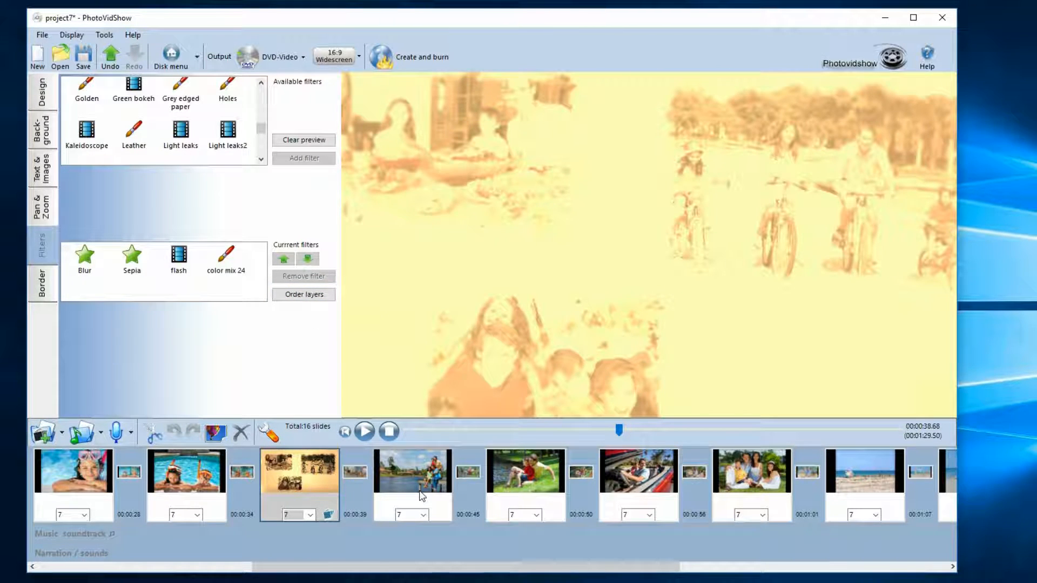
Select the slide of the family running on the beach and preview the Montage tile b and Big small bottom left(3) designs
key(Delete)
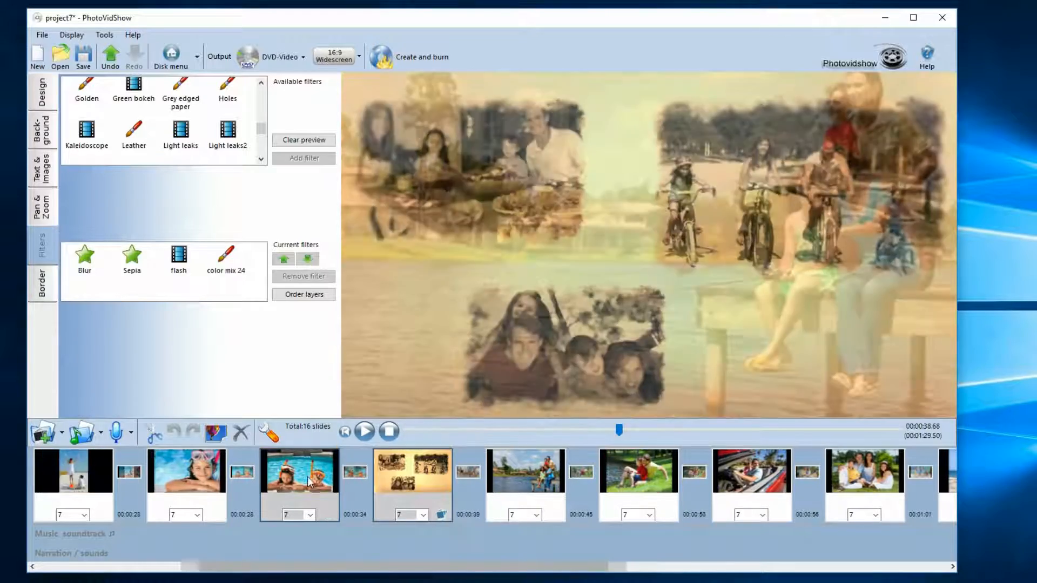
key(ctrl+z)
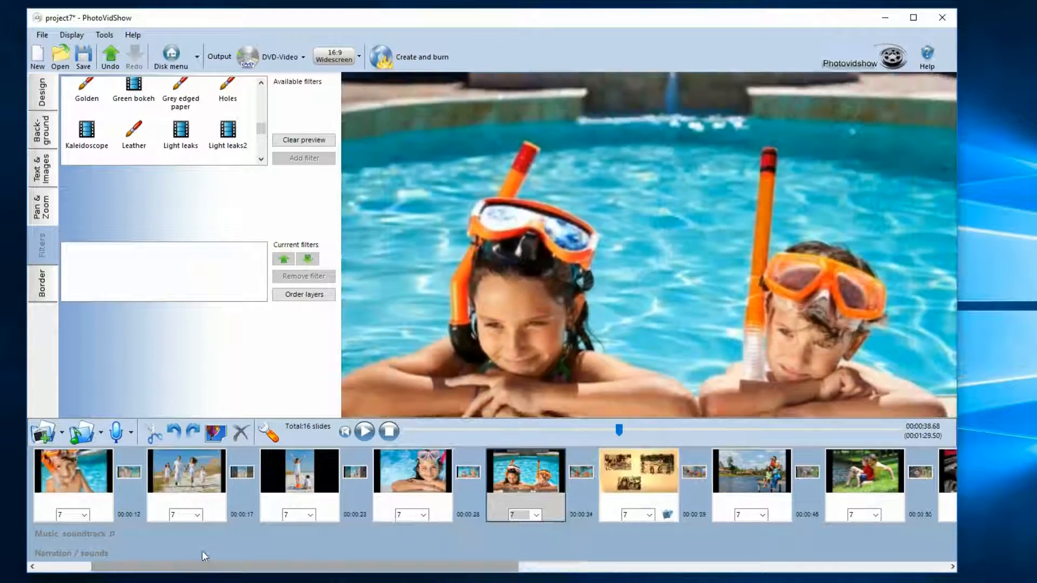
click(202, 480)
click(42, 92)
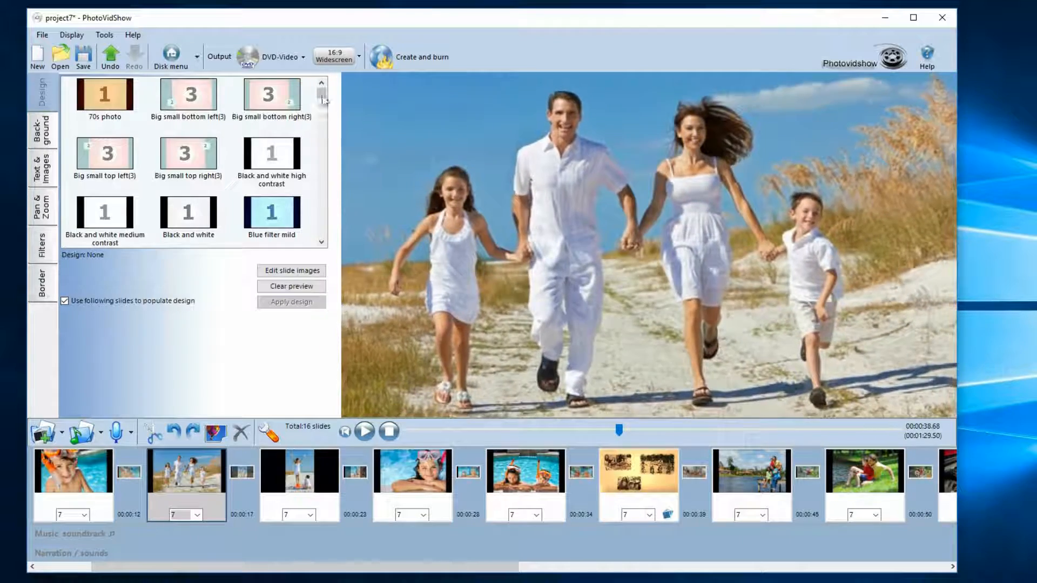
drag(322, 98, 326, 143)
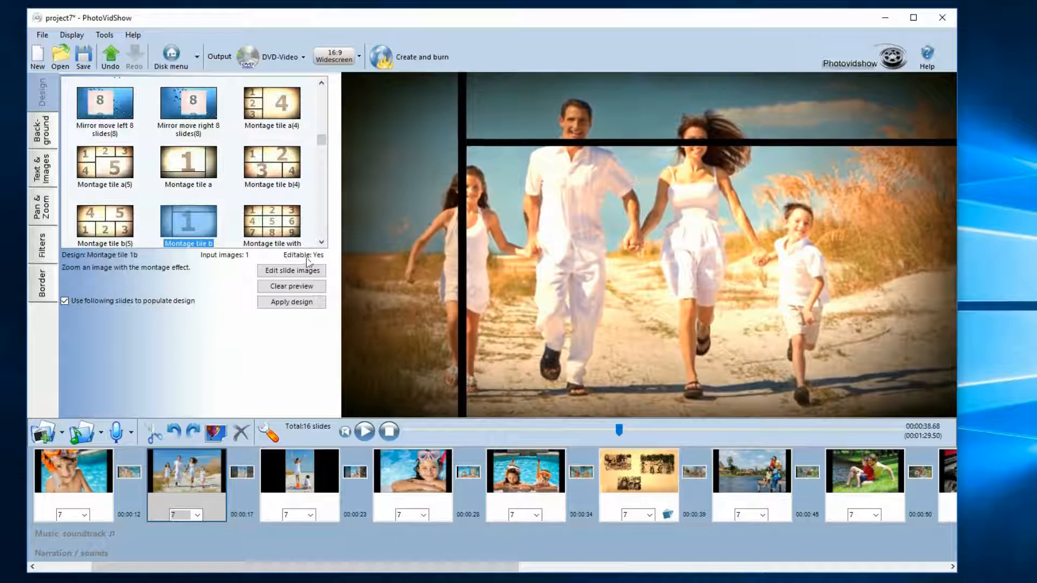
drag(325, 140, 321, 93)
click(211, 96)
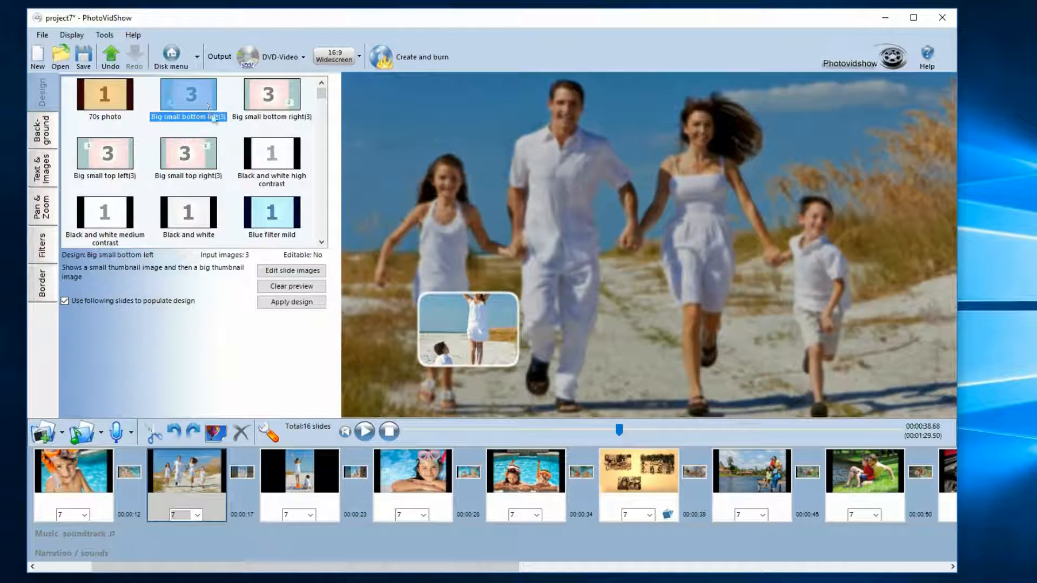
Apply the Montage tile a(4) design to the beach family slide, using the following slides to populate it
click(322, 242)
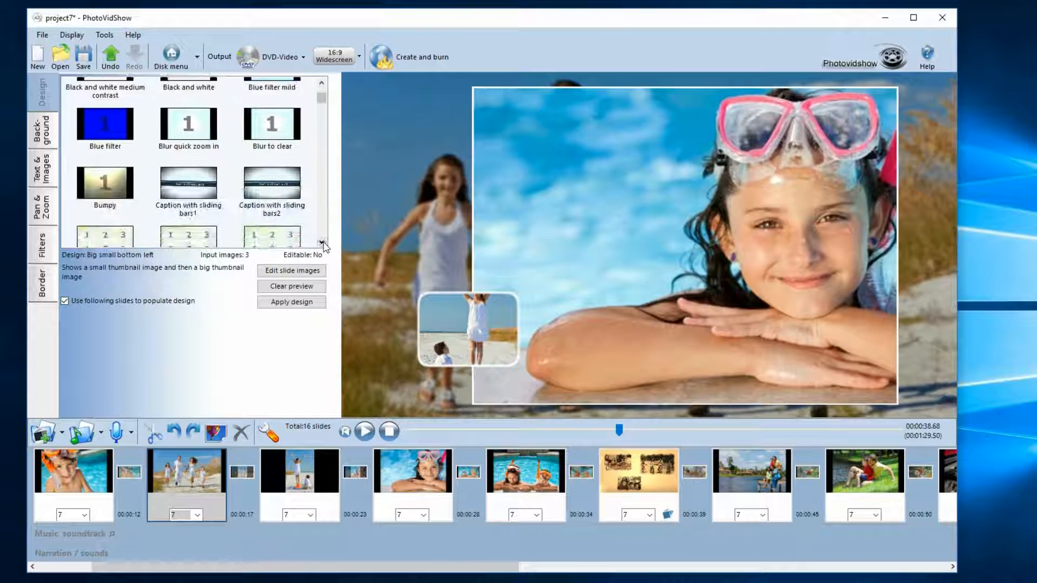
click(322, 242)
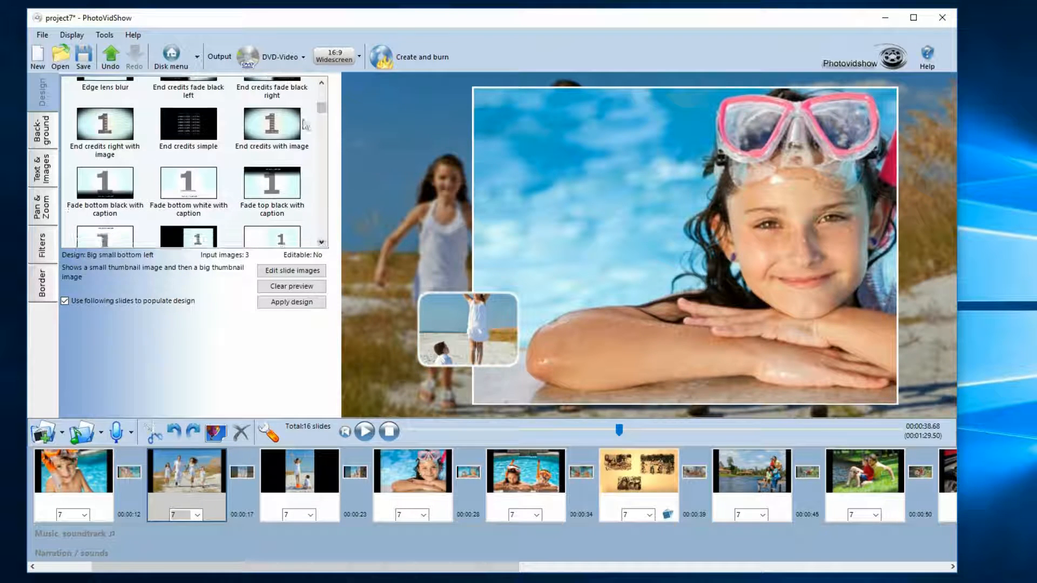
drag(325, 112, 323, 144)
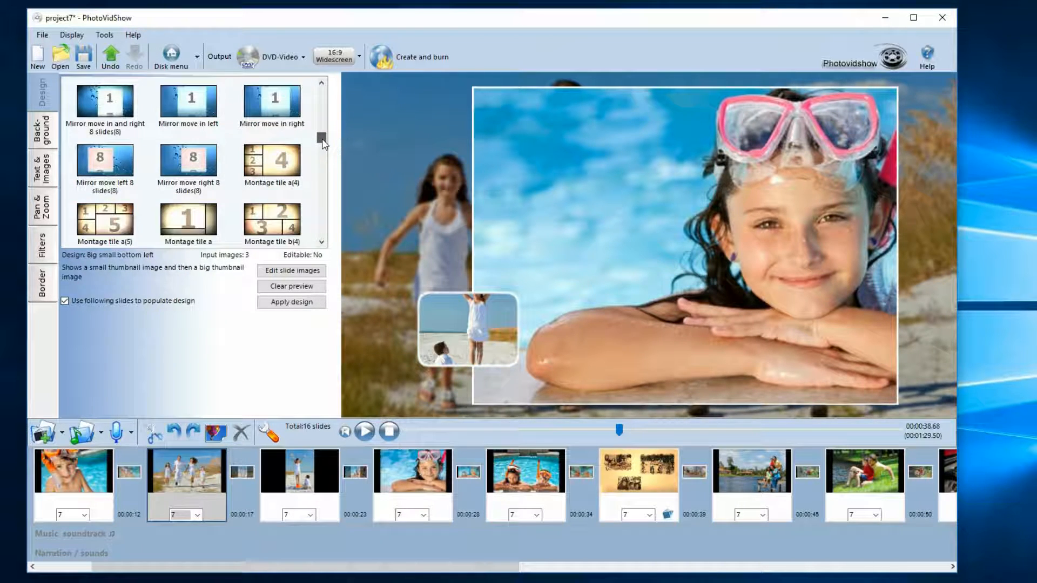
click(279, 159)
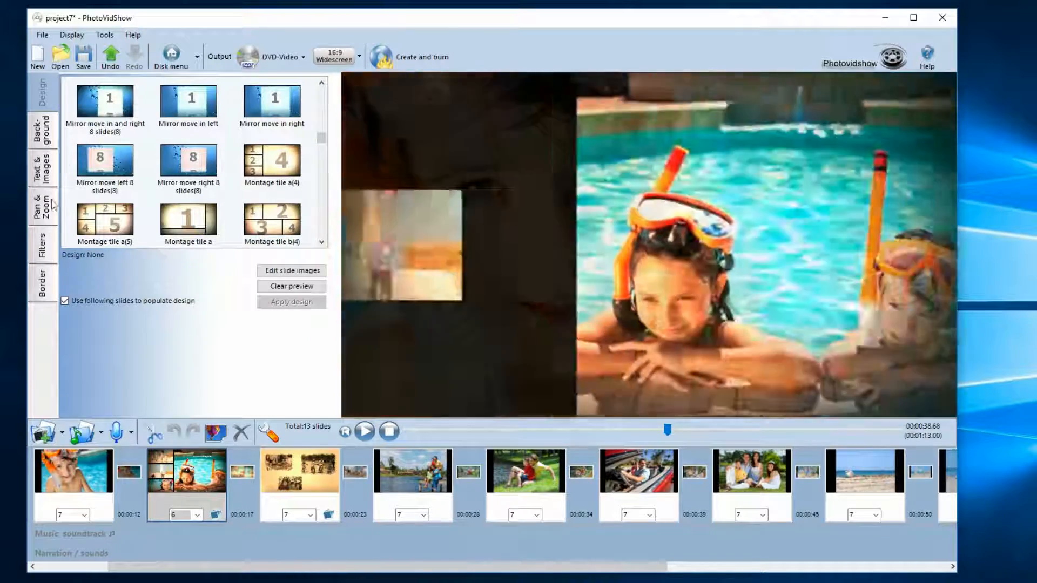
Add the Monotone filter to the four-photo montage slide
click(53, 238)
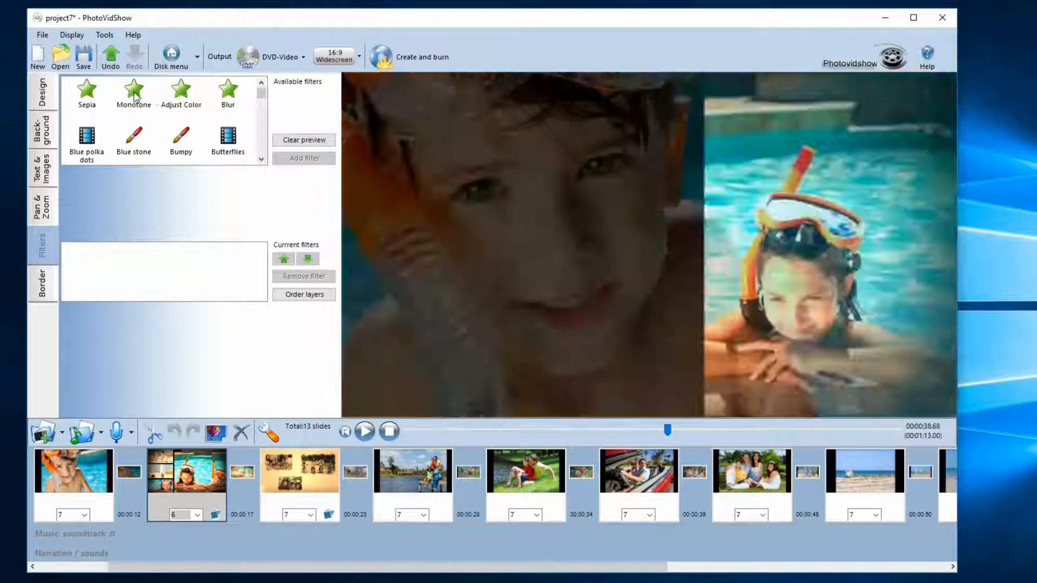
click(136, 96)
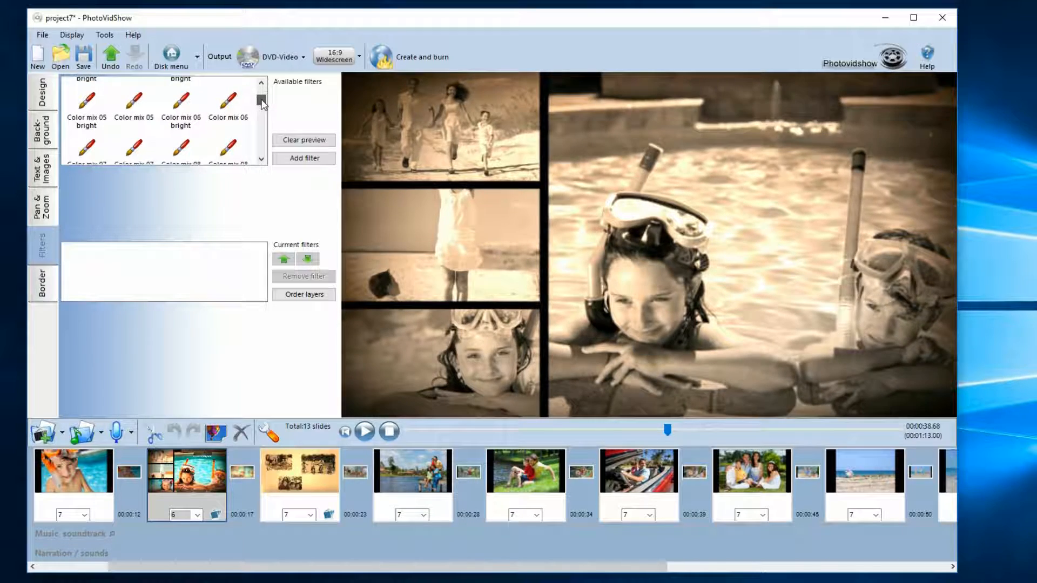
click(307, 158)
Preview the Light leaks2 filter on the montage slide, and add the animated Old film filter instead
drag(262, 99, 269, 130)
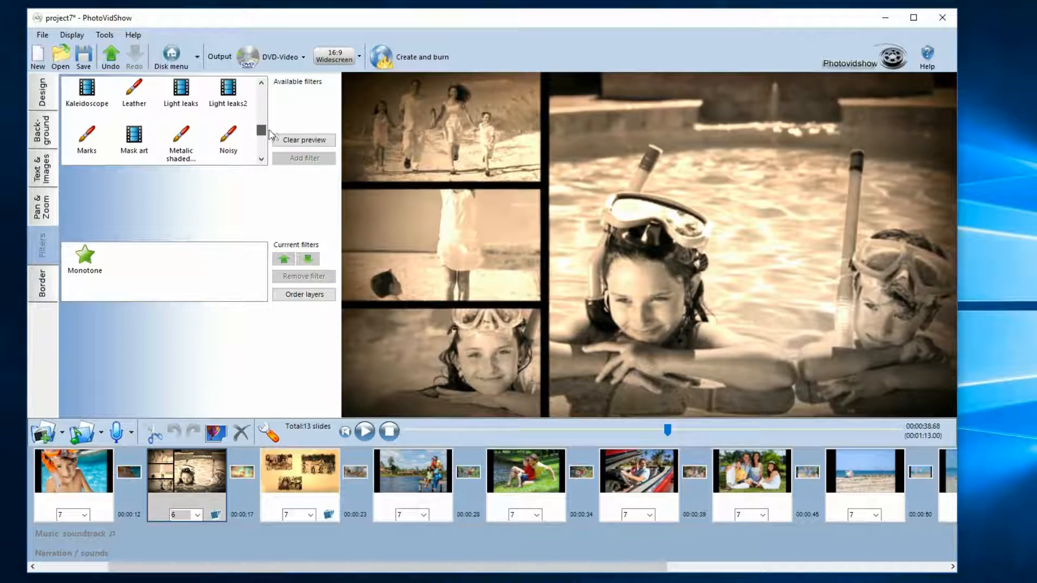
click(227, 93)
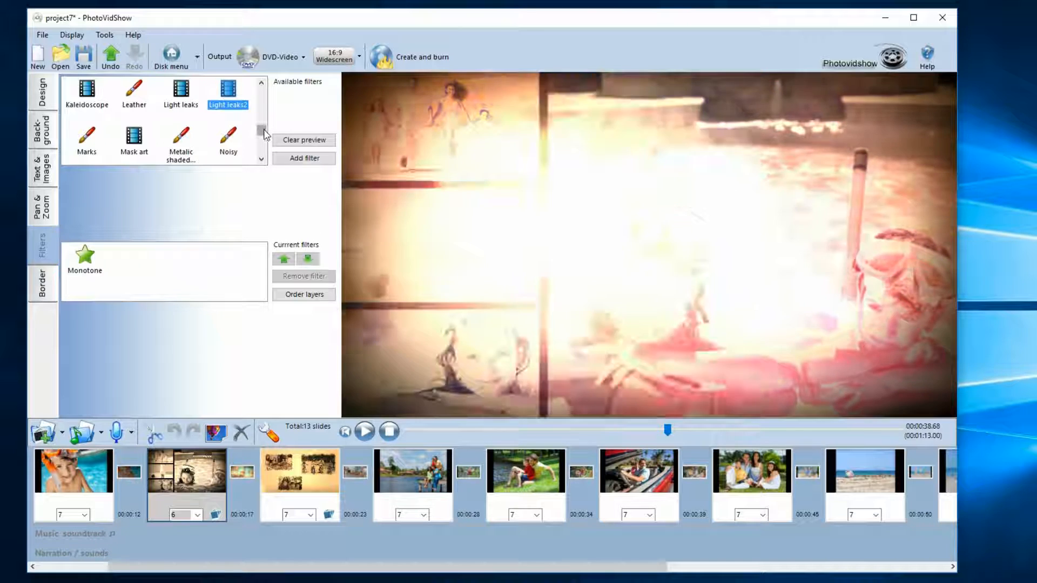
drag(265, 134, 265, 136)
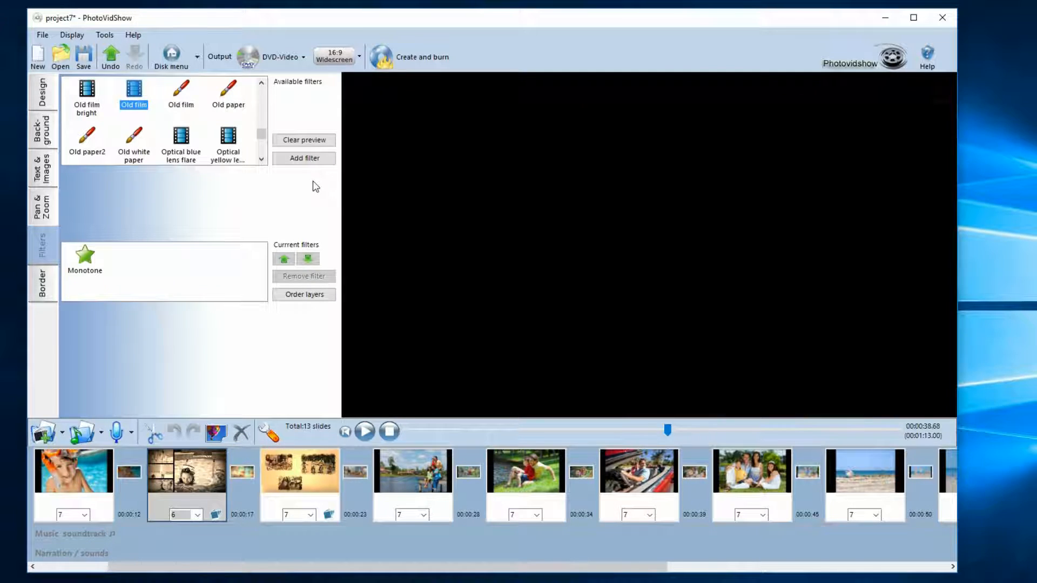
click(317, 159)
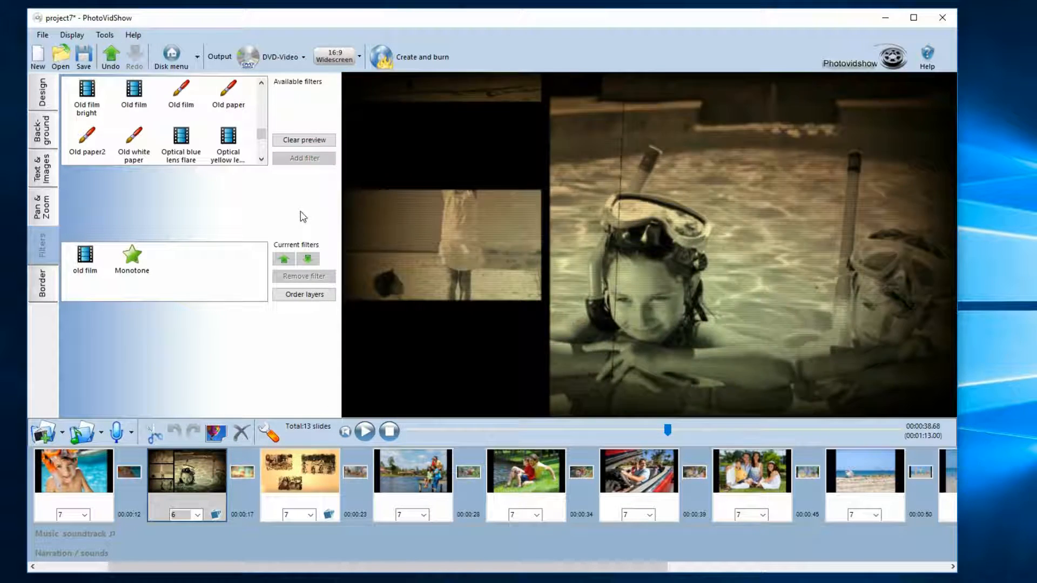
Preview the White glow filter on the montage slide and look through the Color mix filters
drag(262, 137, 257, 153)
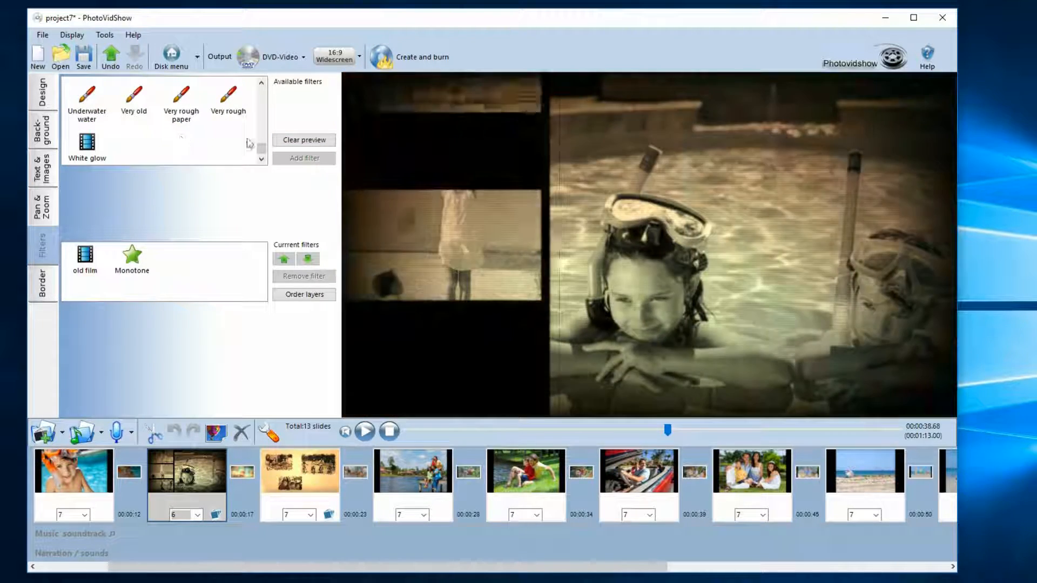
click(90, 143)
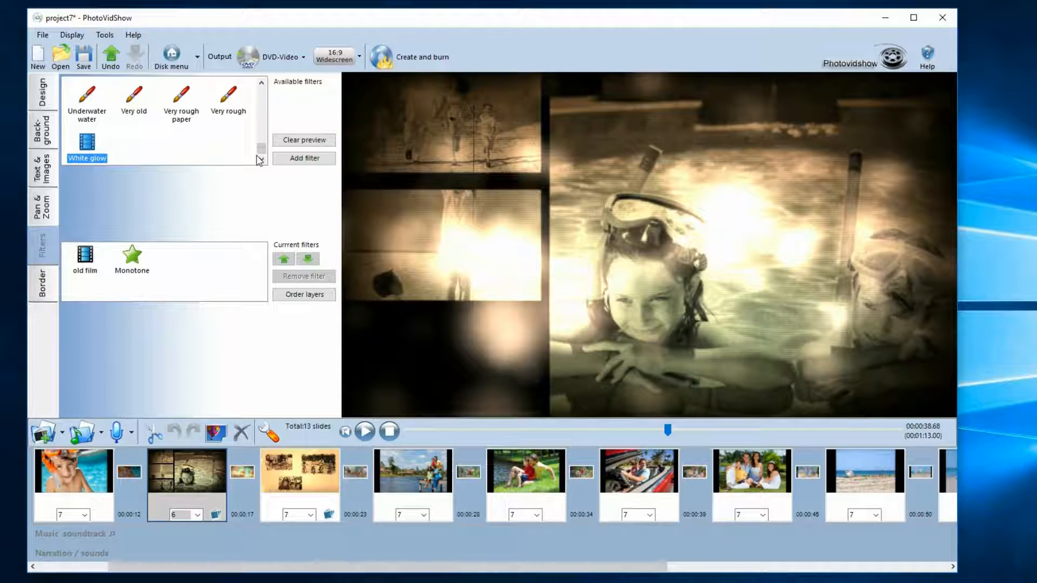
drag(258, 158, 259, 106)
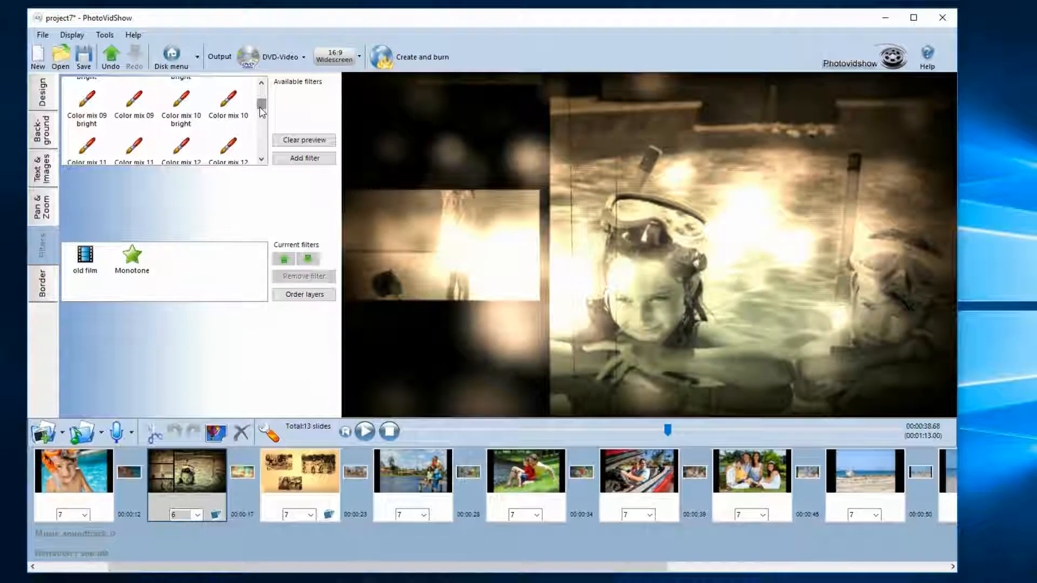